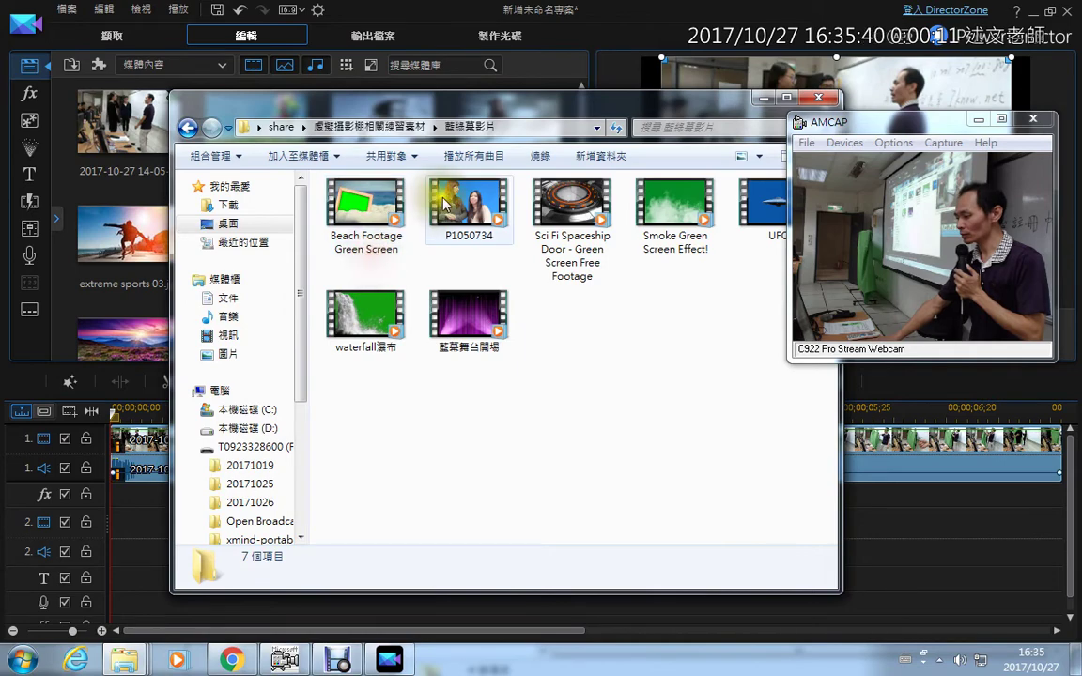
- Add the P1050734 clip from the video folder to the second video track, aligned to the timeline's start
left_click(447, 205)
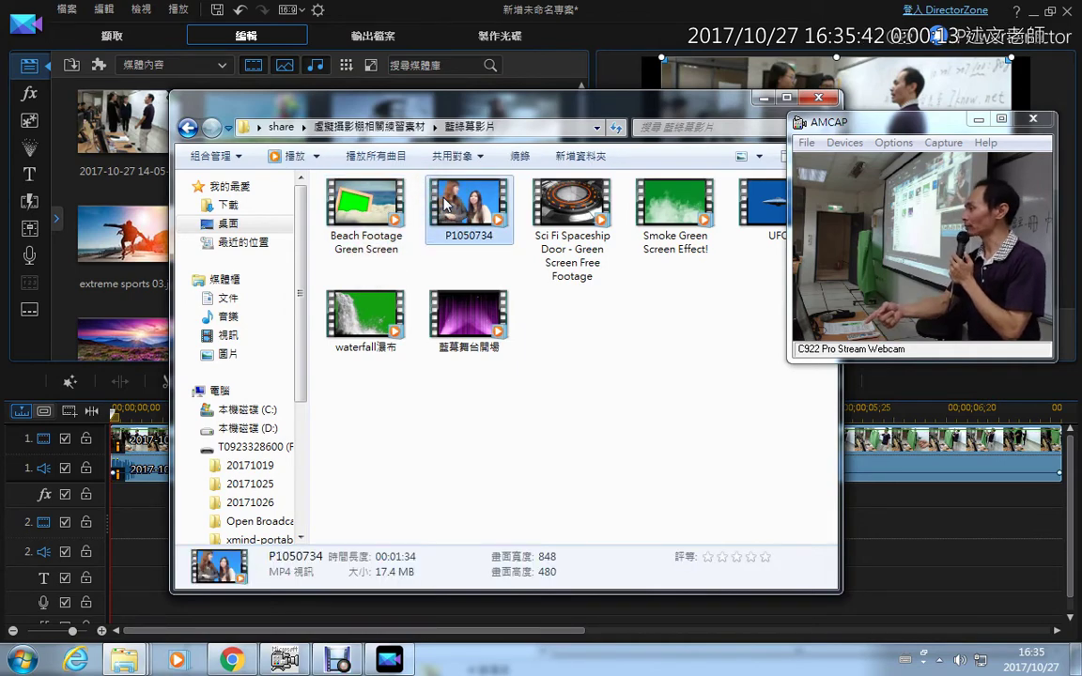
left_click_drag(441, 98, 675, 35)
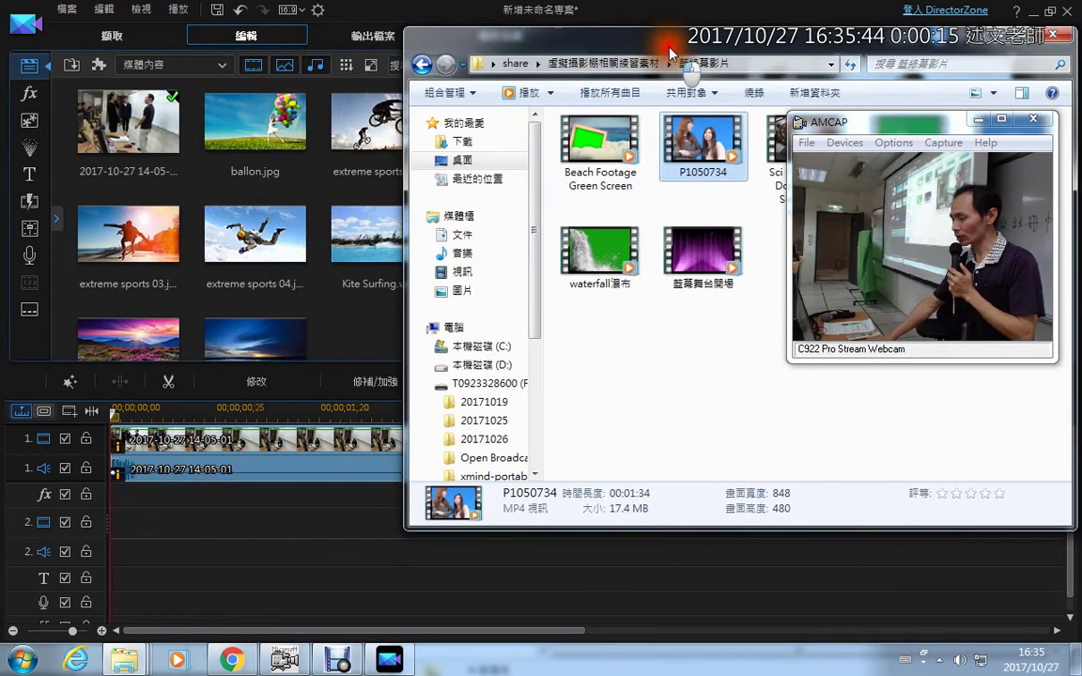
left_click_drag(700, 132, 144, 528)
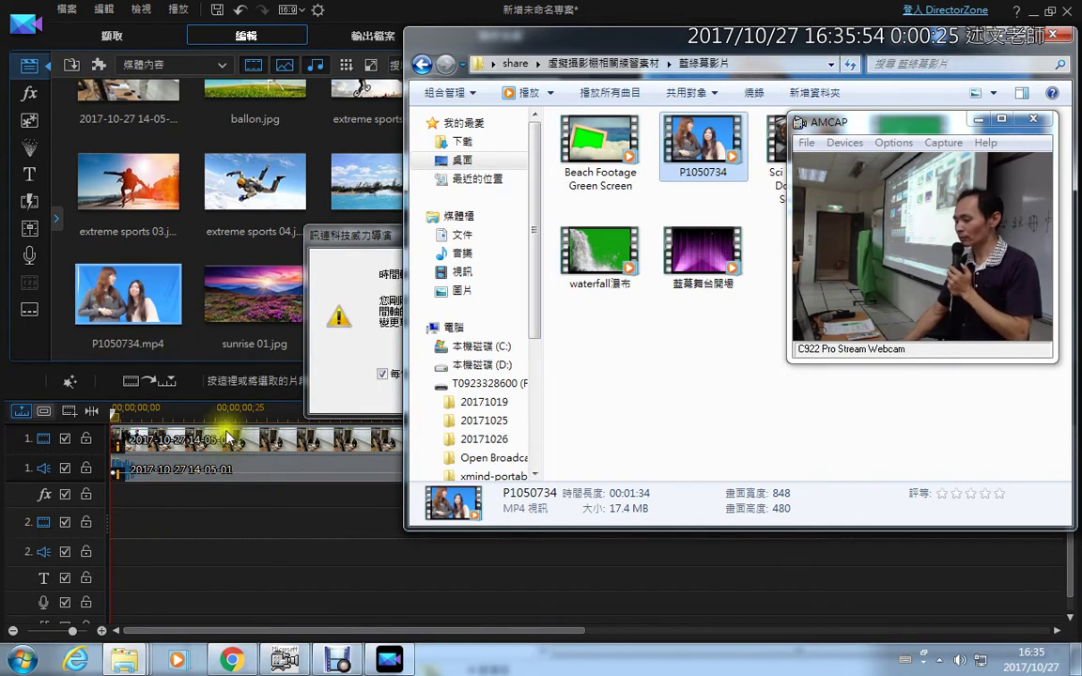
left_click(317, 246)
left_click(637, 398)
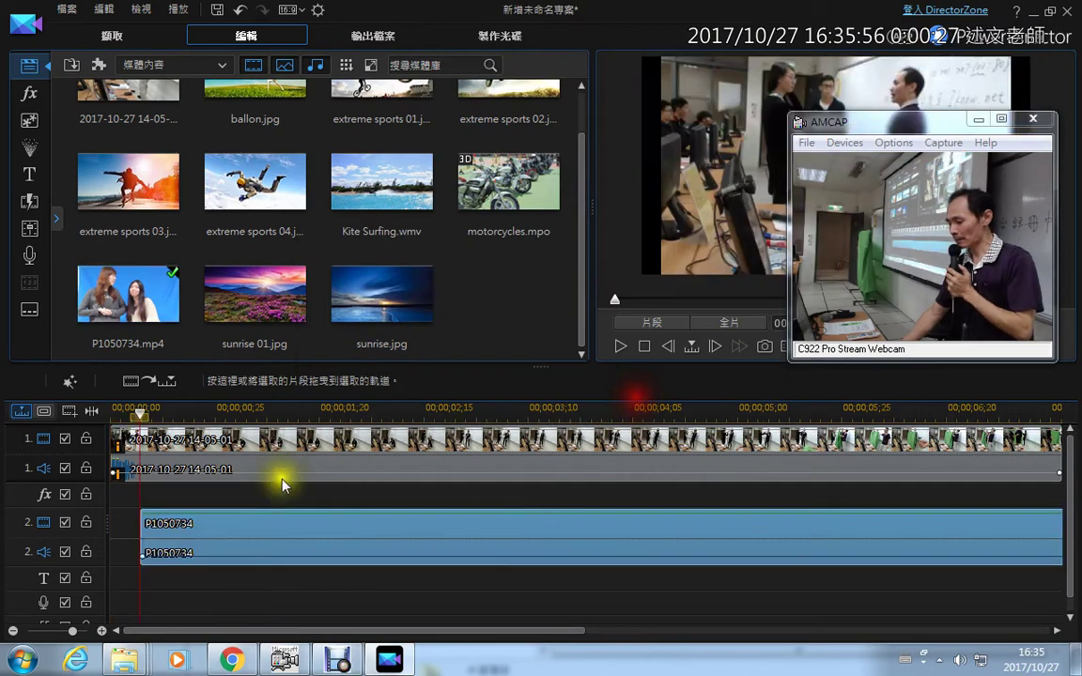
left_click(172, 526)
left_click_drag(169, 530, 145, 527)
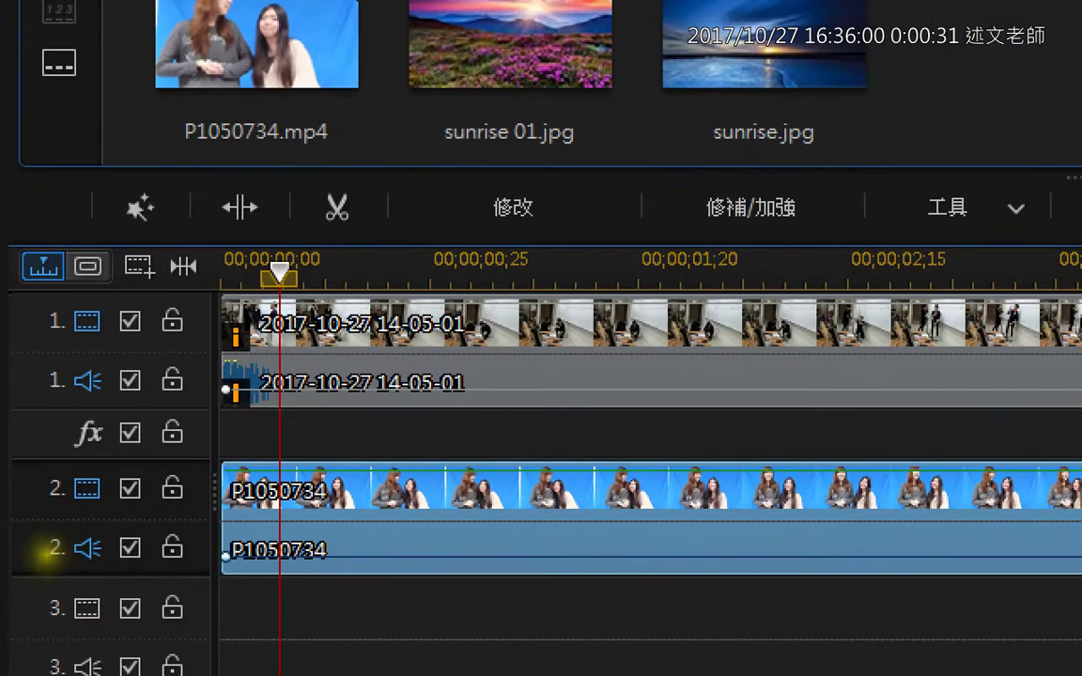
left_click(25, 552)
mouse_move(108, 631)
left_mouse_down()
mouse_move(125, 298)
mouse_move(150, 331)
left_mouse_up()
left_click_drag(52, 361, 235, 329)
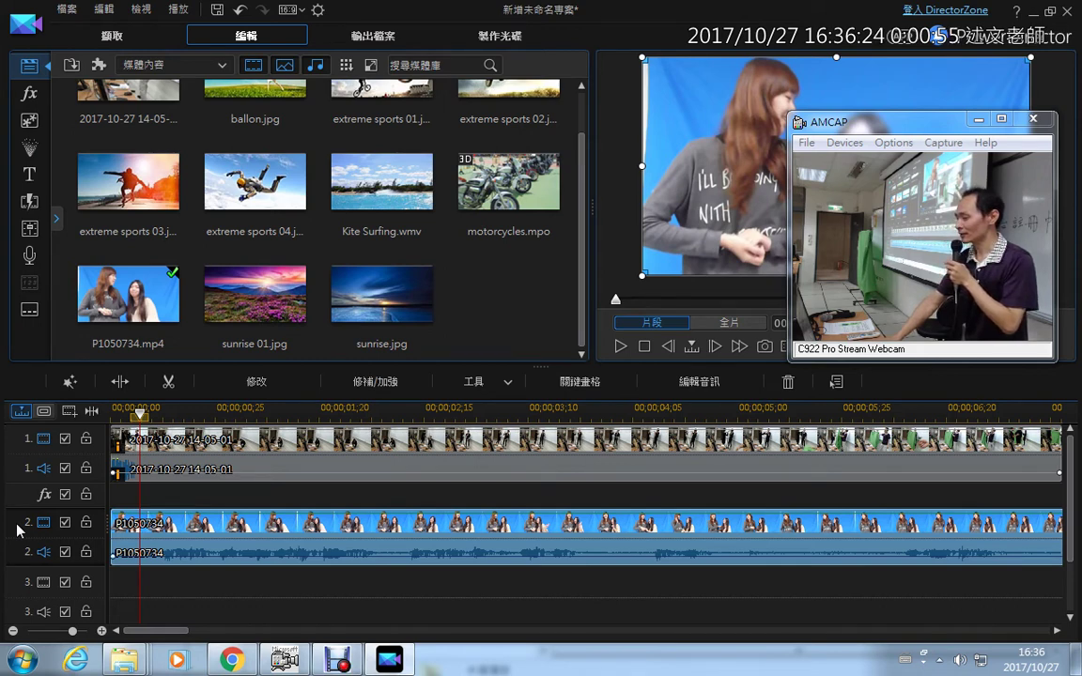
left_click(836, 385)
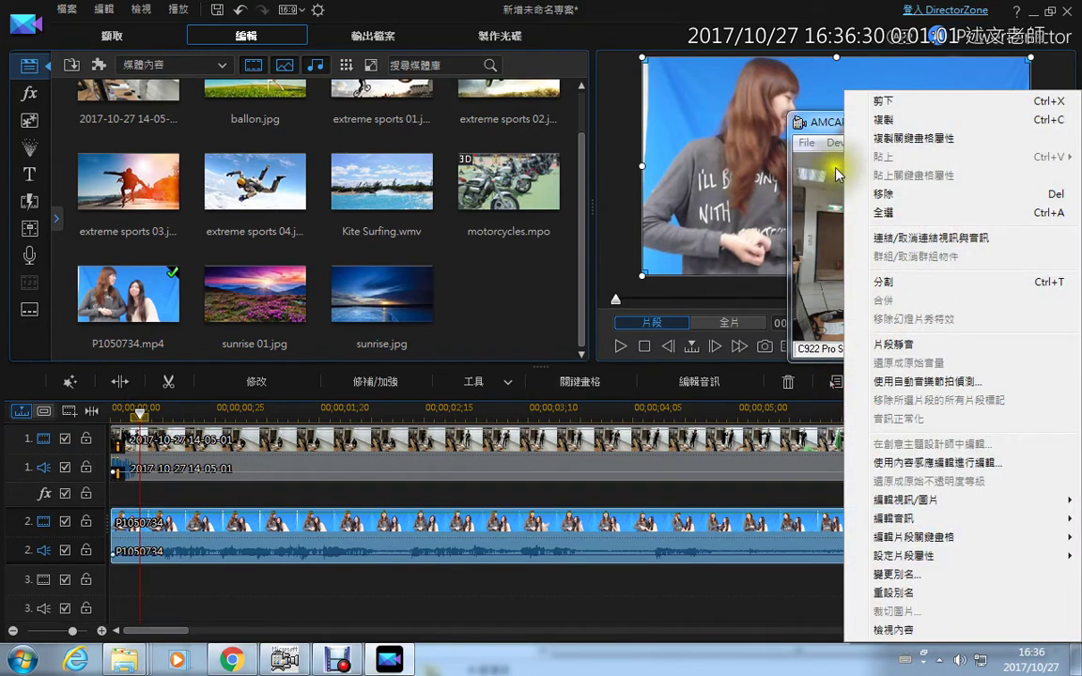
left_click(836, 385)
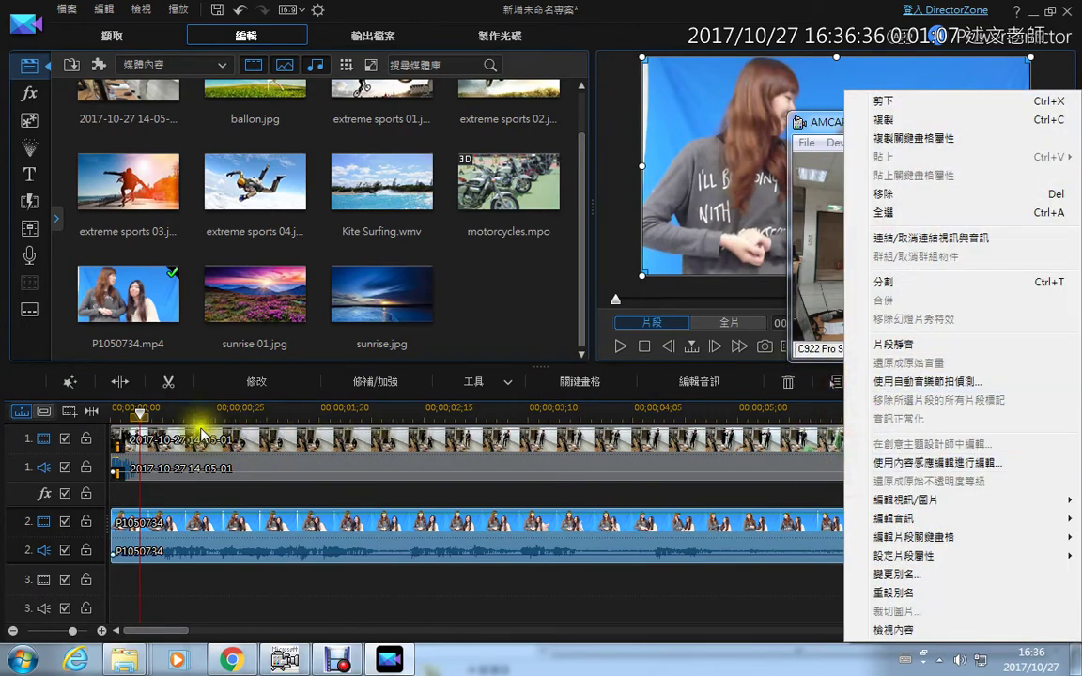
- Examine the track manager's count and position options for new video and audio tracks, and cancel without adding any
left_click(70, 413)
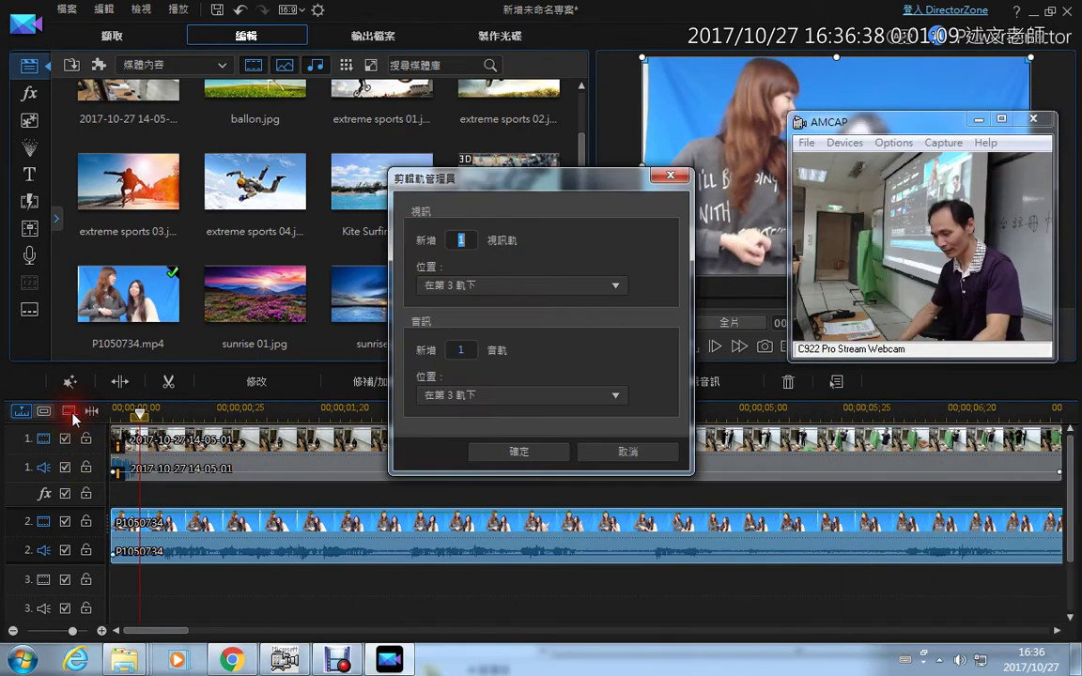
left_click(521, 449)
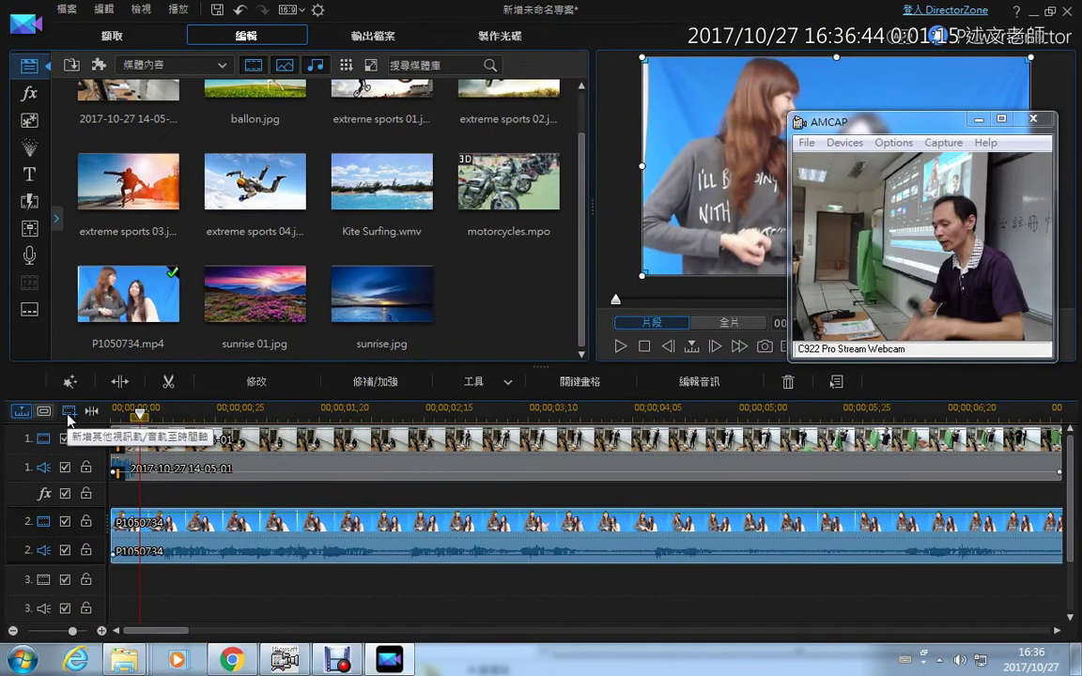
left_click(138, 407)
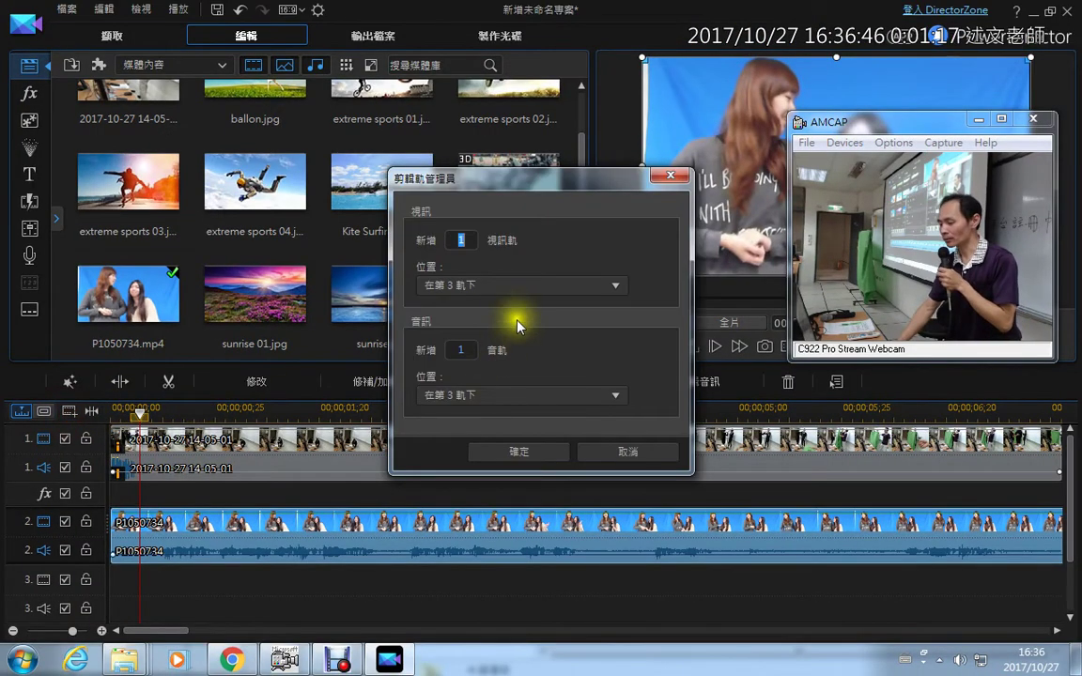
left_click(517, 285)
left_click(492, 267)
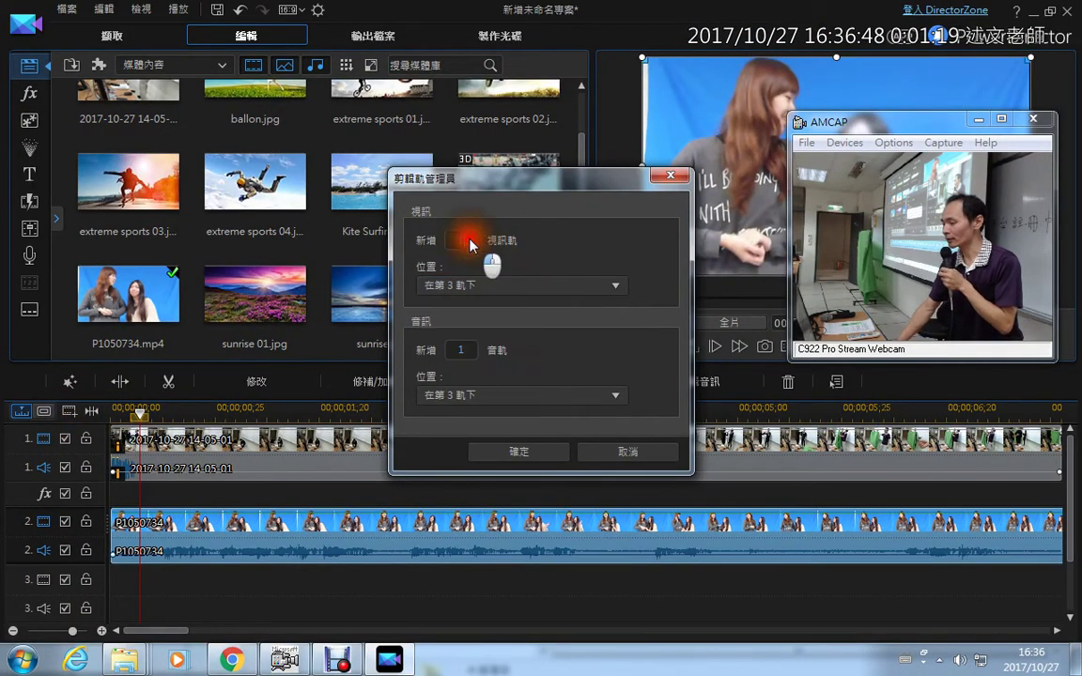
left_click(446, 349)
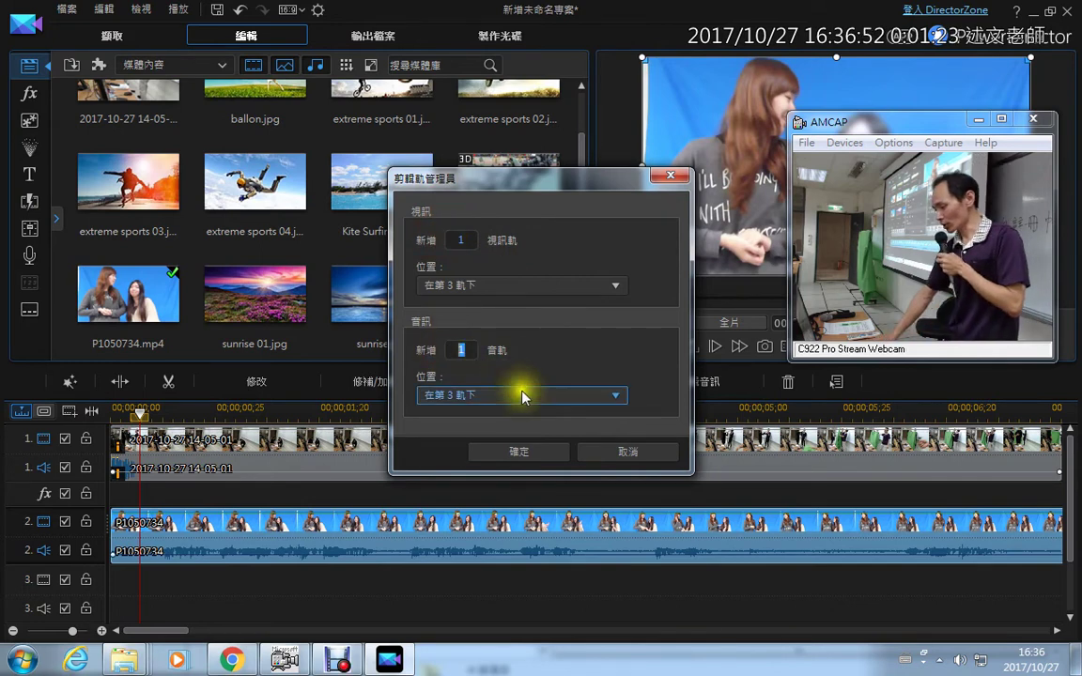
left_click(617, 454)
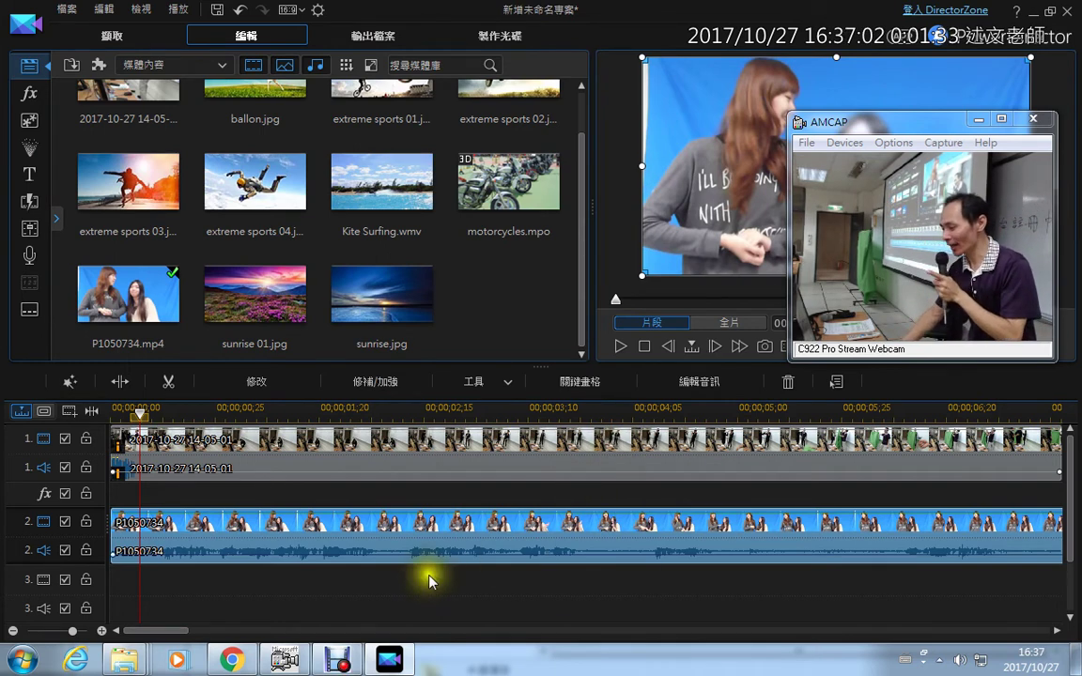
- Uncover the preview, shrink the P1050734 overlay to about half size and place it in the lower left of the frame
left_click_drag(866, 125, 883, 400)
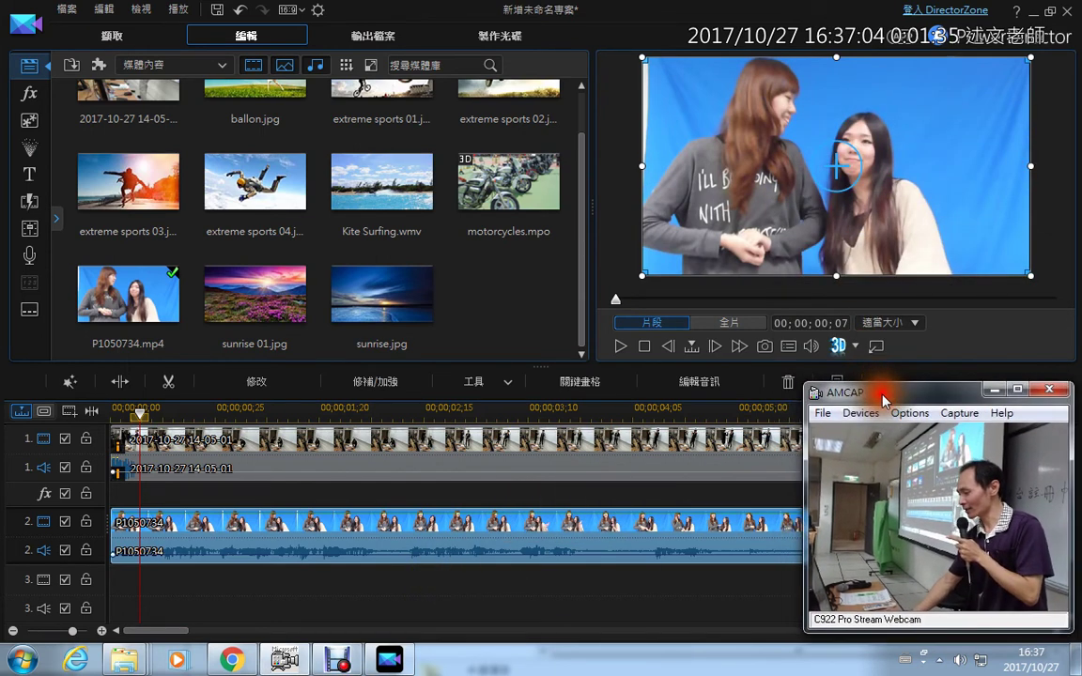
left_click_drag(1030, 273, 785, 177)
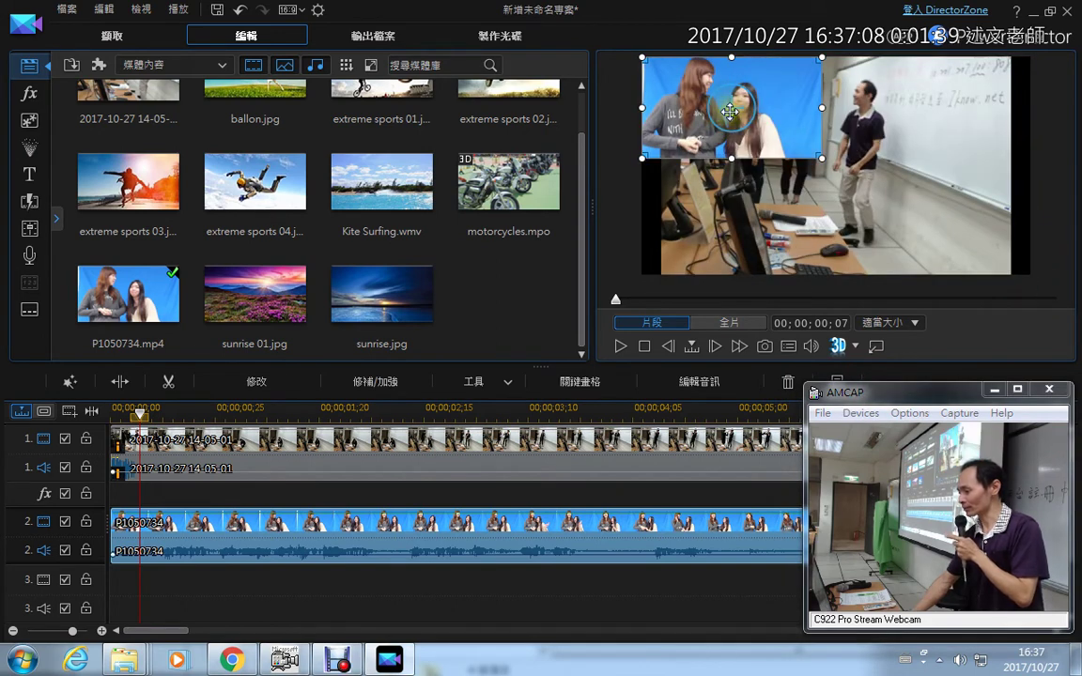
left_click_drag(730, 111, 741, 229)
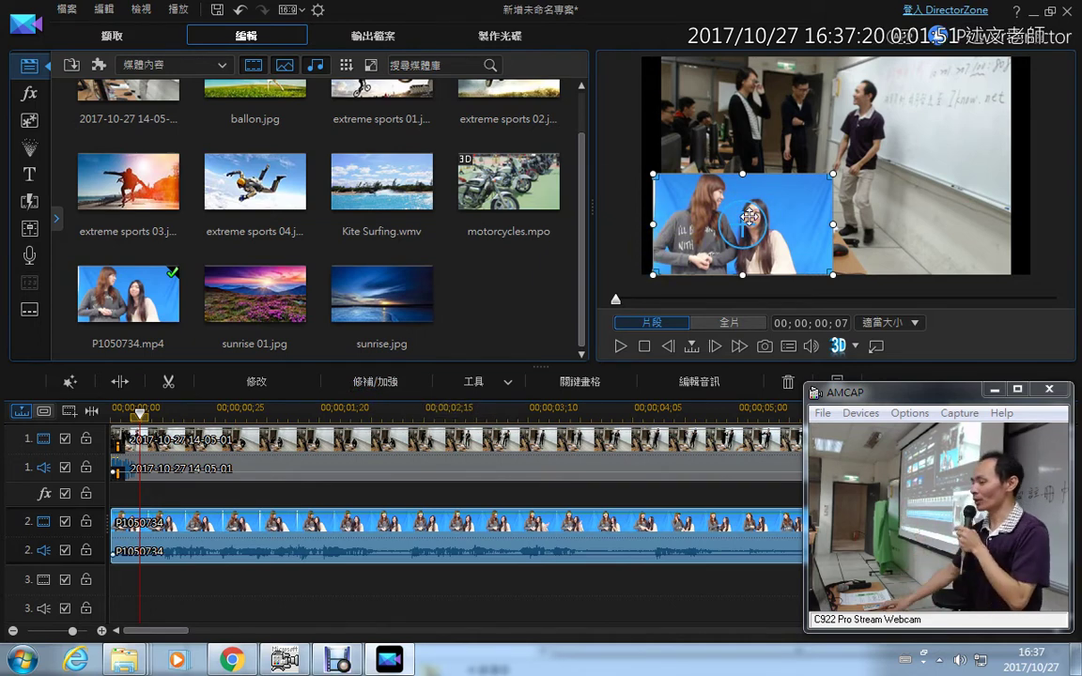
- Open the P1050734 clip in the PiP Designer, enable chroma key (色度去背) and sample the blue backdrop as the colour to remove
left_click(385, 385)
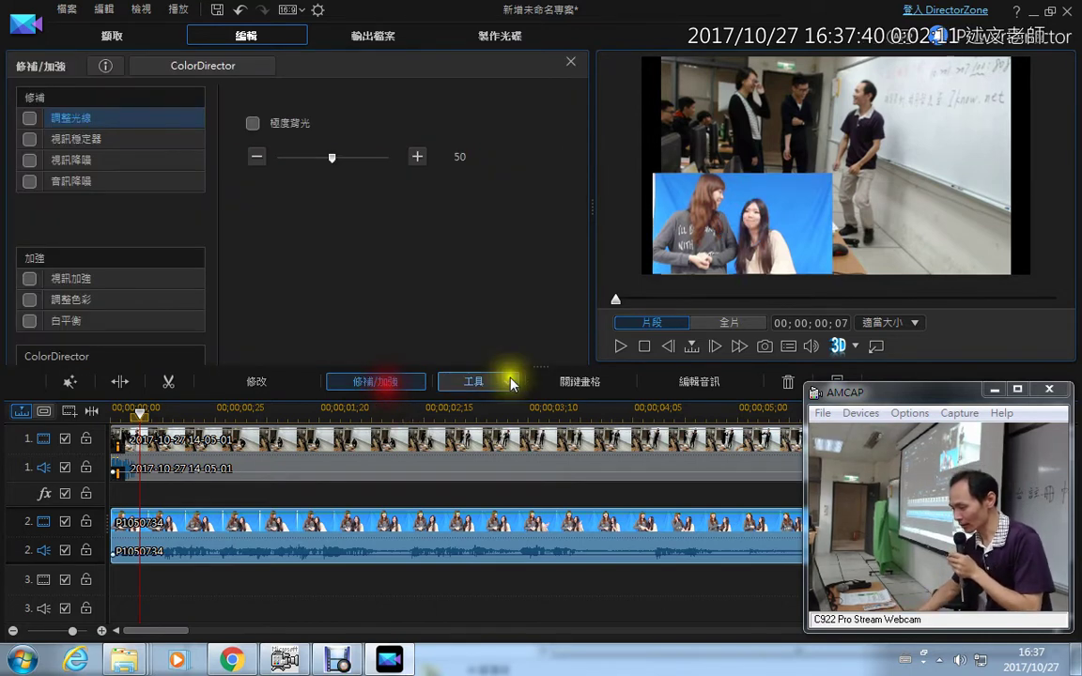
left_click(261, 383)
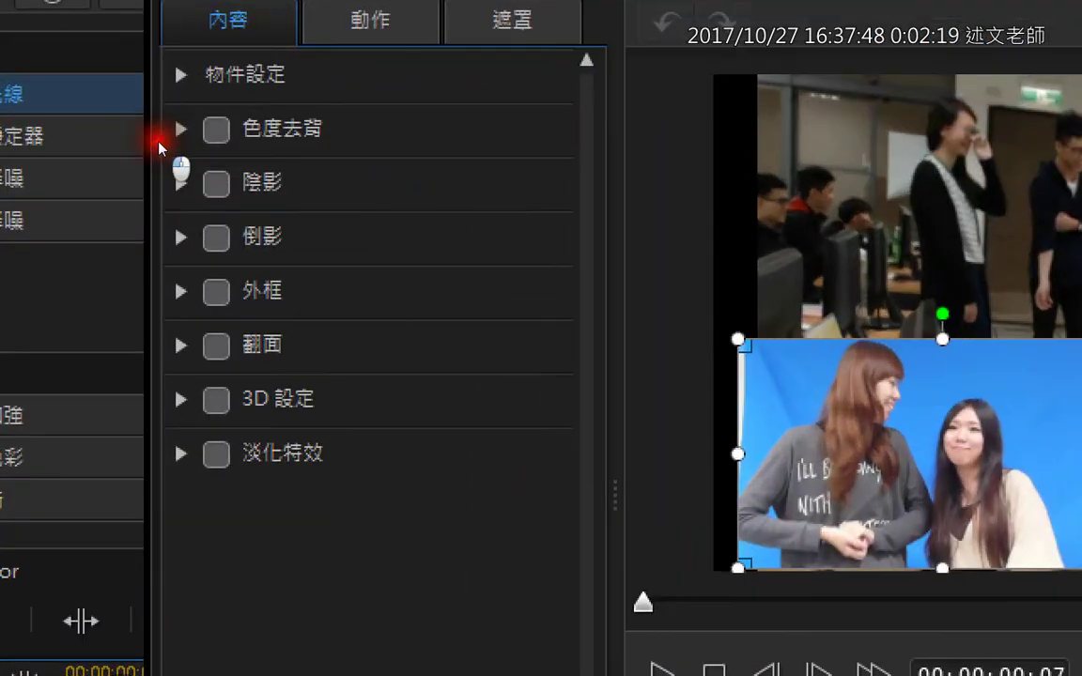
left_click(187, 143)
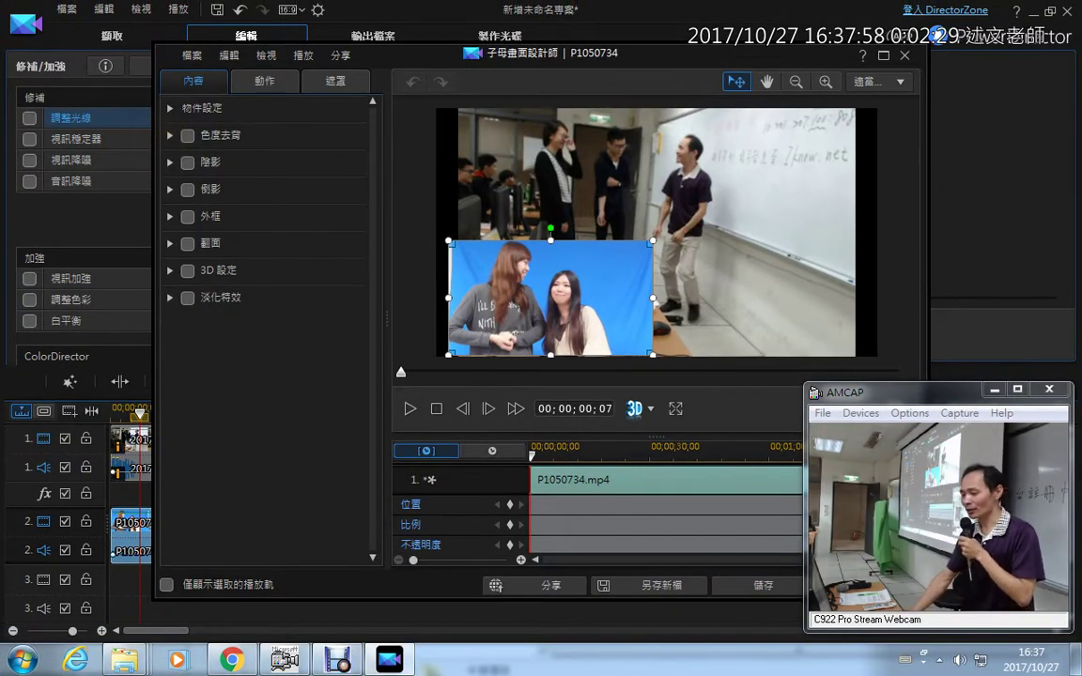
left_click(190, 138)
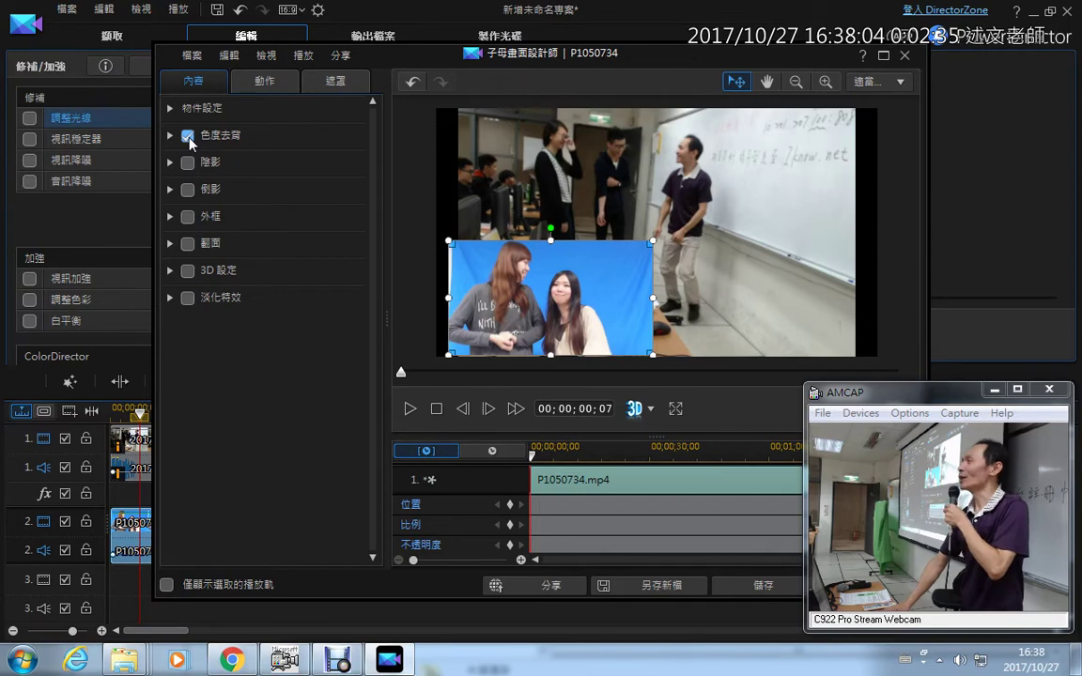
left_click(170, 136)
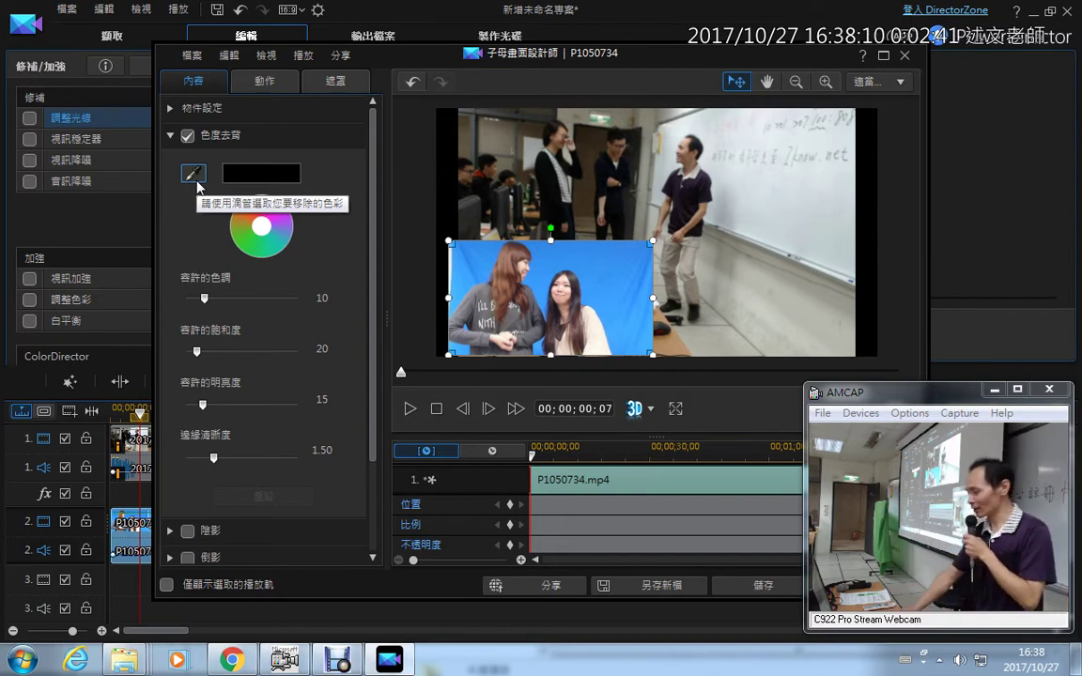
left_click(194, 175)
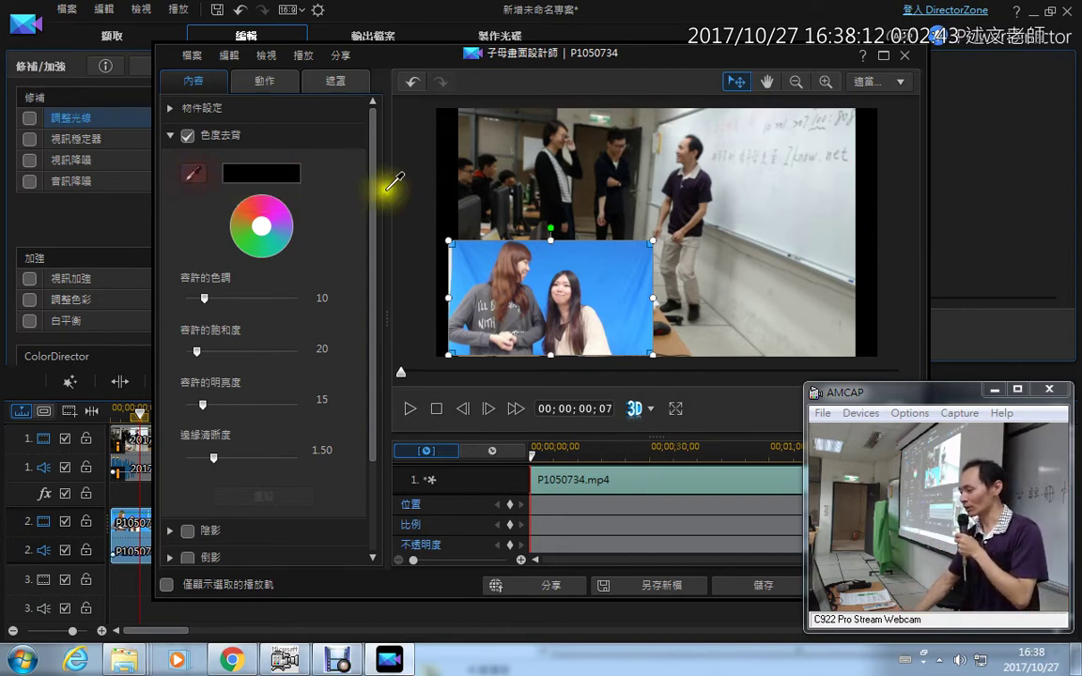
left_click(592, 268)
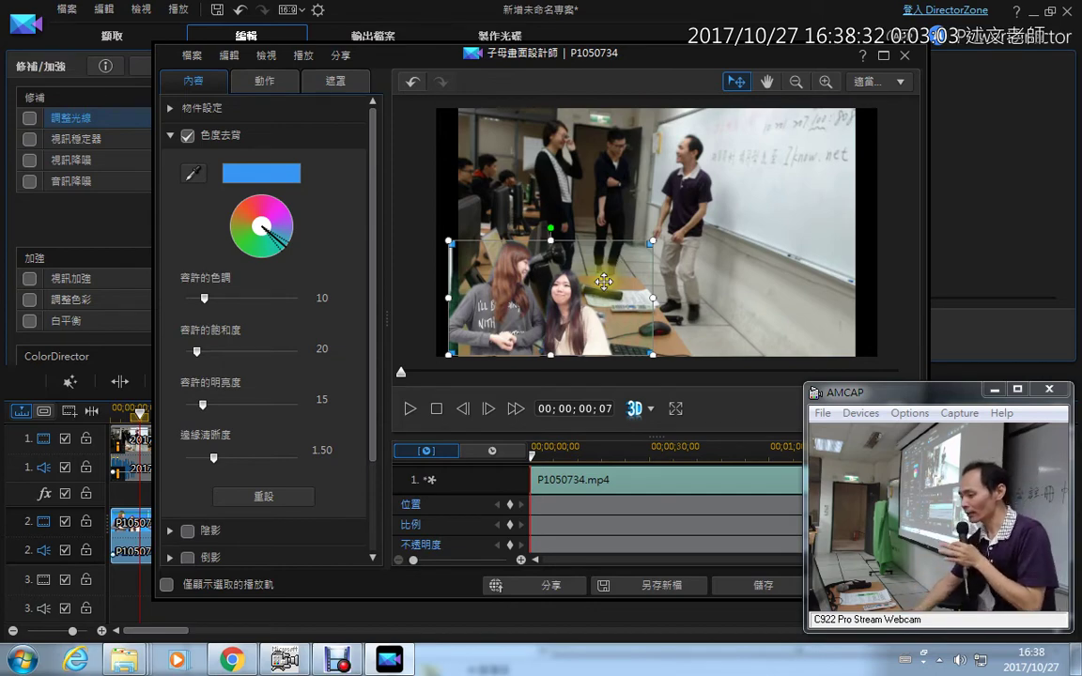
left_click(547, 507)
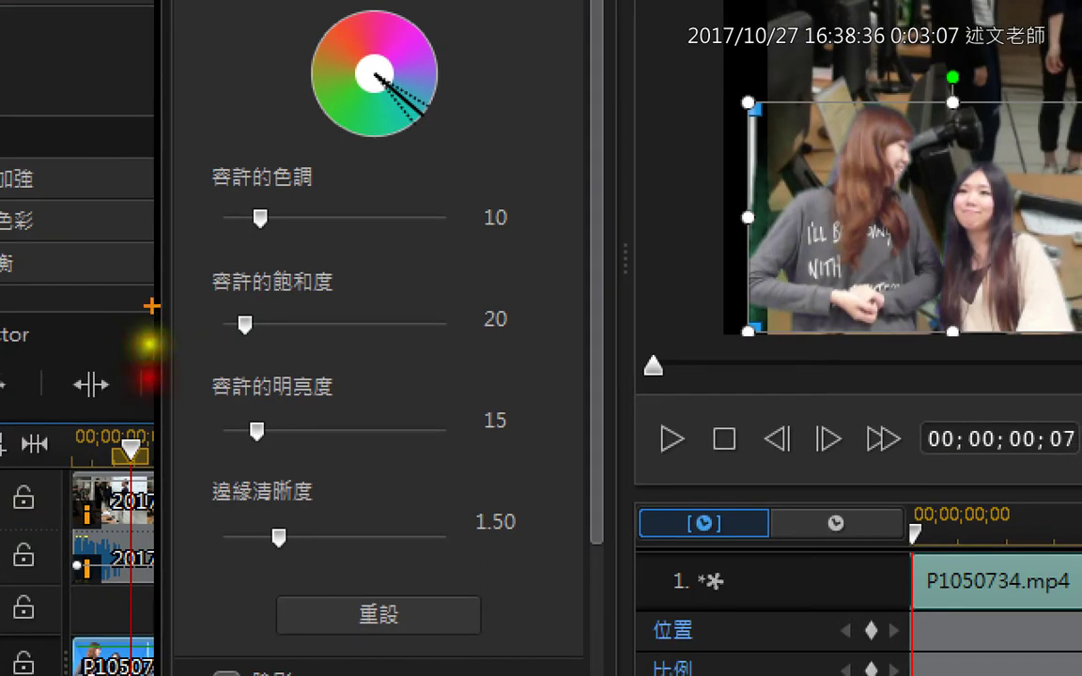
mouse_move(194, 180)
left_mouse_down()
mouse_move(187, 529)
mouse_move(170, 505)
mouse_move(217, 491)
left_mouse_up()
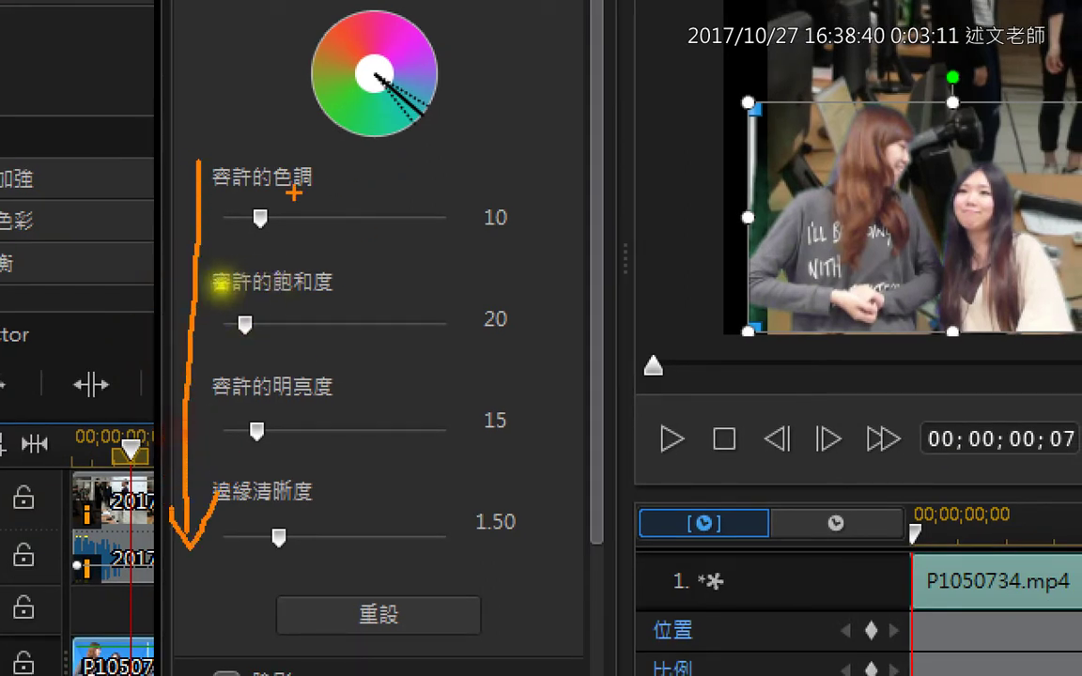
mouse_move(299, 203)
left_mouse_down()
mouse_move(322, 193)
mouse_move(150, 174)
mouse_move(272, 90)
mouse_move(319, 197)
left_mouse_up()
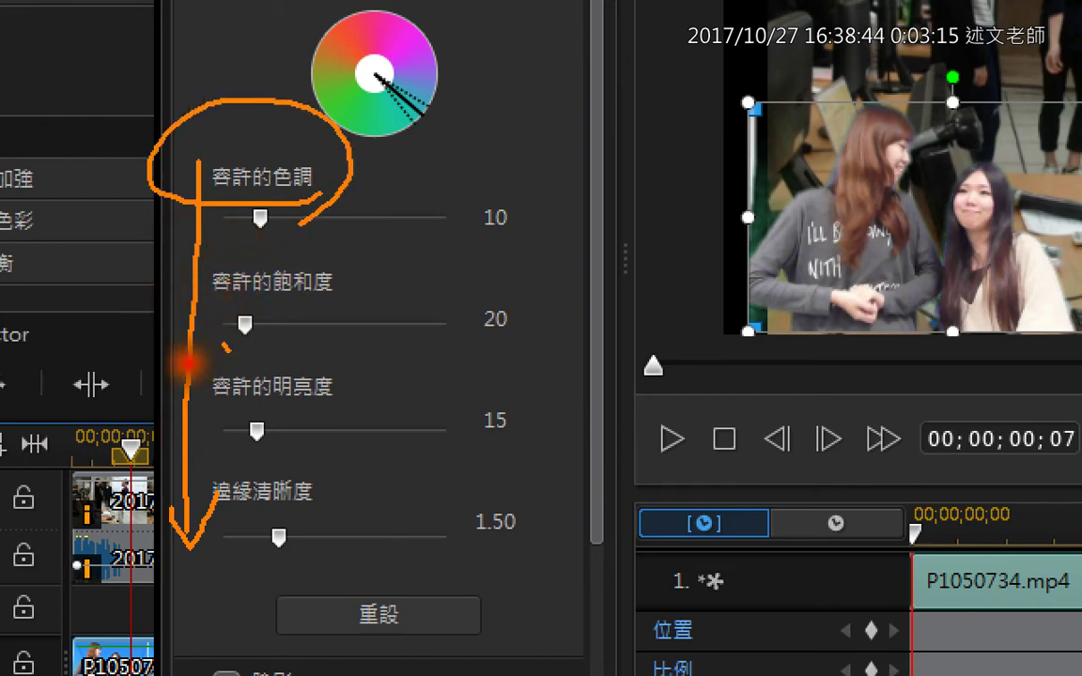
left_click_drag(230, 350, 265, 336)
mouse_move(174, 415)
left_mouse_down()
mouse_move(241, 435)
mouse_move(186, 453)
mouse_move(246, 470)
left_mouse_up()
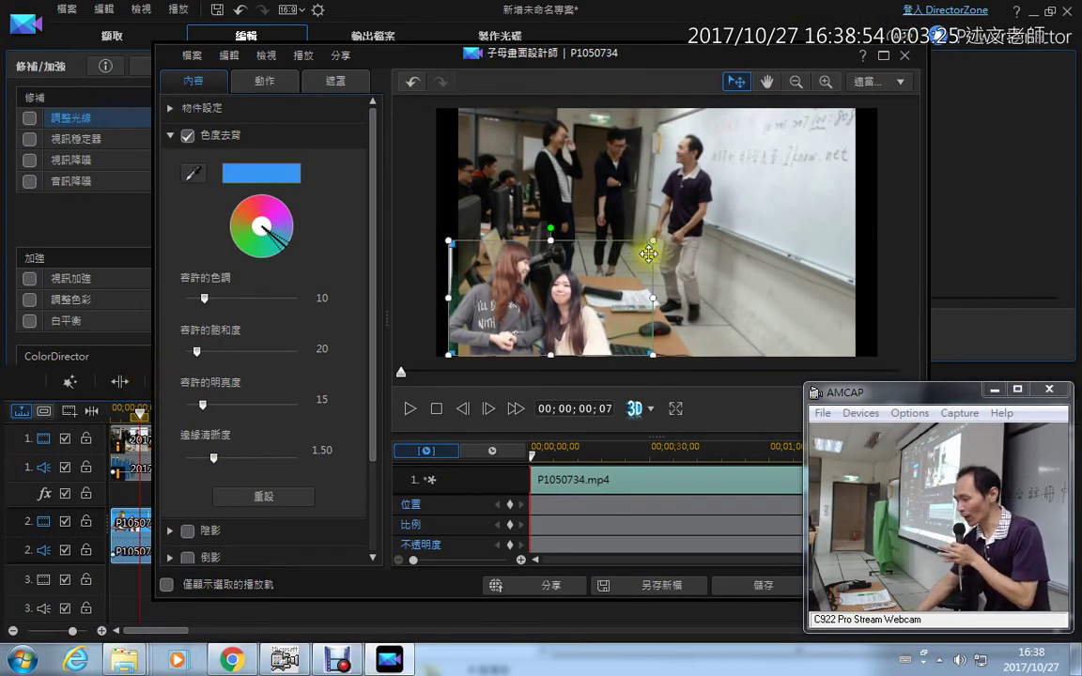
- Enlarge the keyed clip and set its hue tolerance to 25, saturation tolerance to 62, brightness tolerance to 33 and edge sharpness to 4.14
left_click_drag(652, 241, 688, 200)
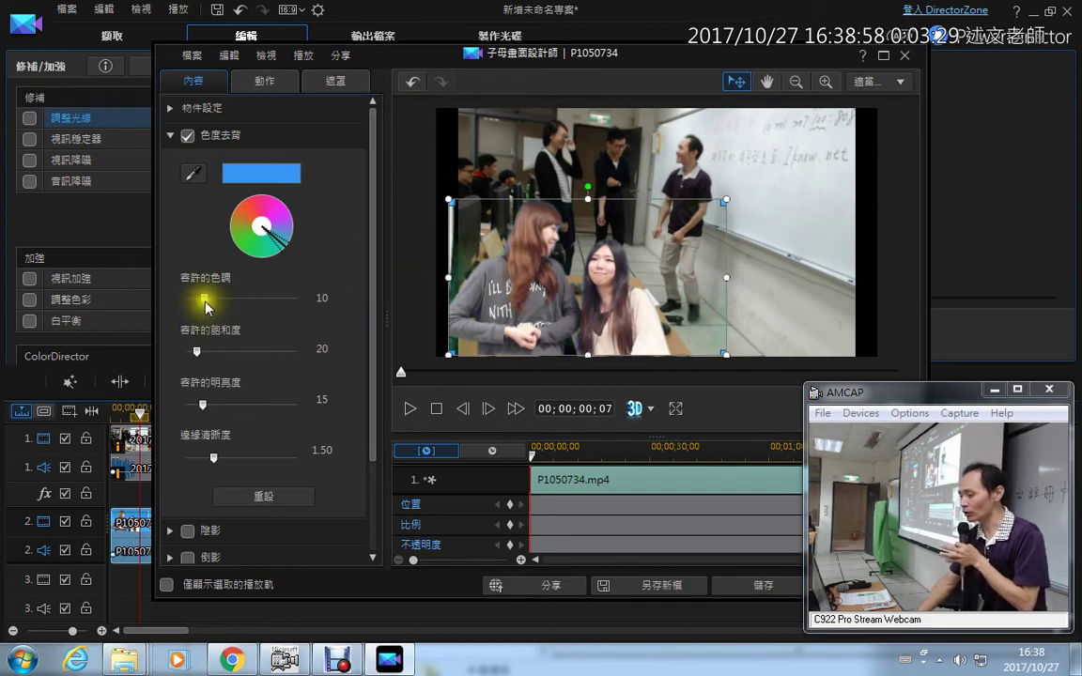
left_click_drag(205, 305, 212, 303)
mouse_move(218, 305)
left_mouse_down()
mouse_move(265, 302)
mouse_move(232, 302)
left_mouse_up()
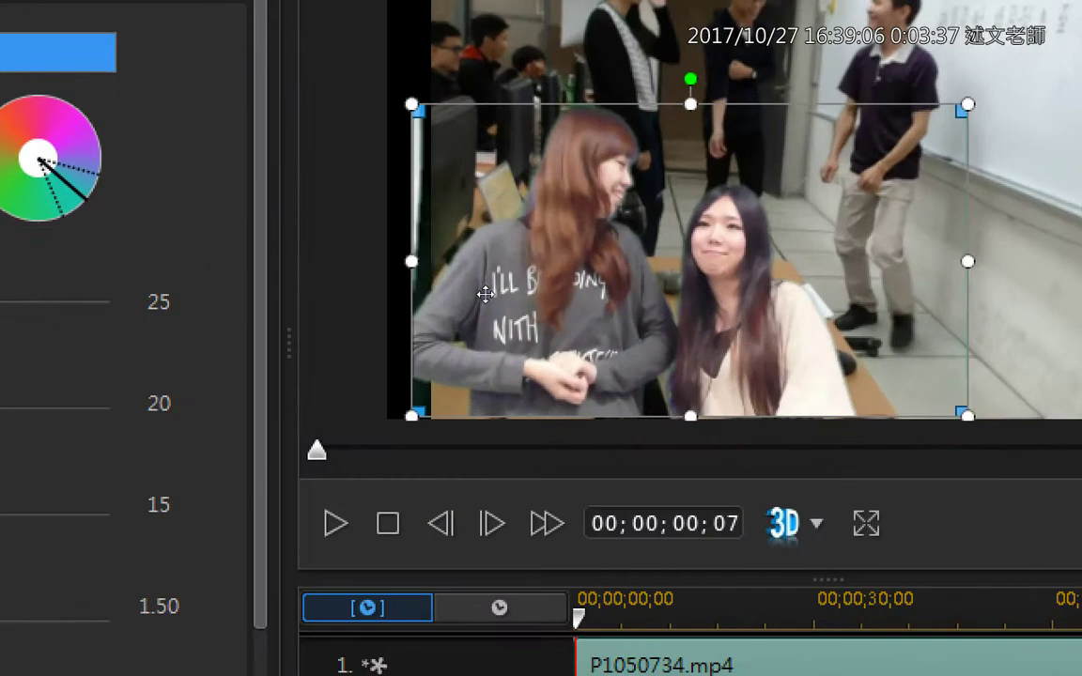
left_click(494, 283)
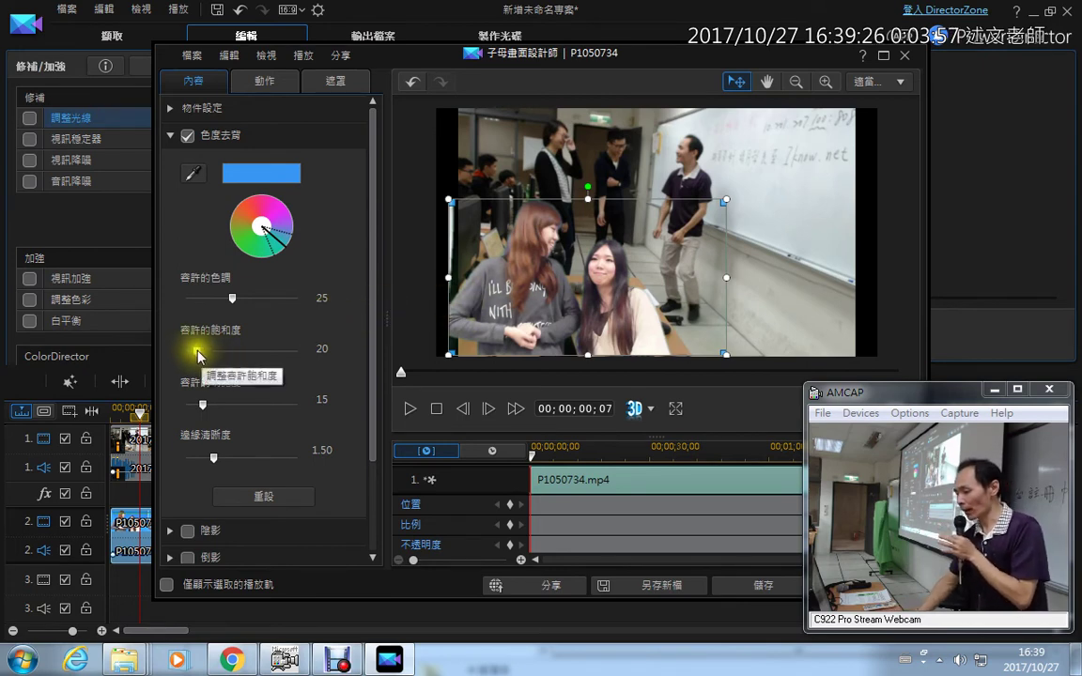
left_click_drag(198, 351, 221, 357)
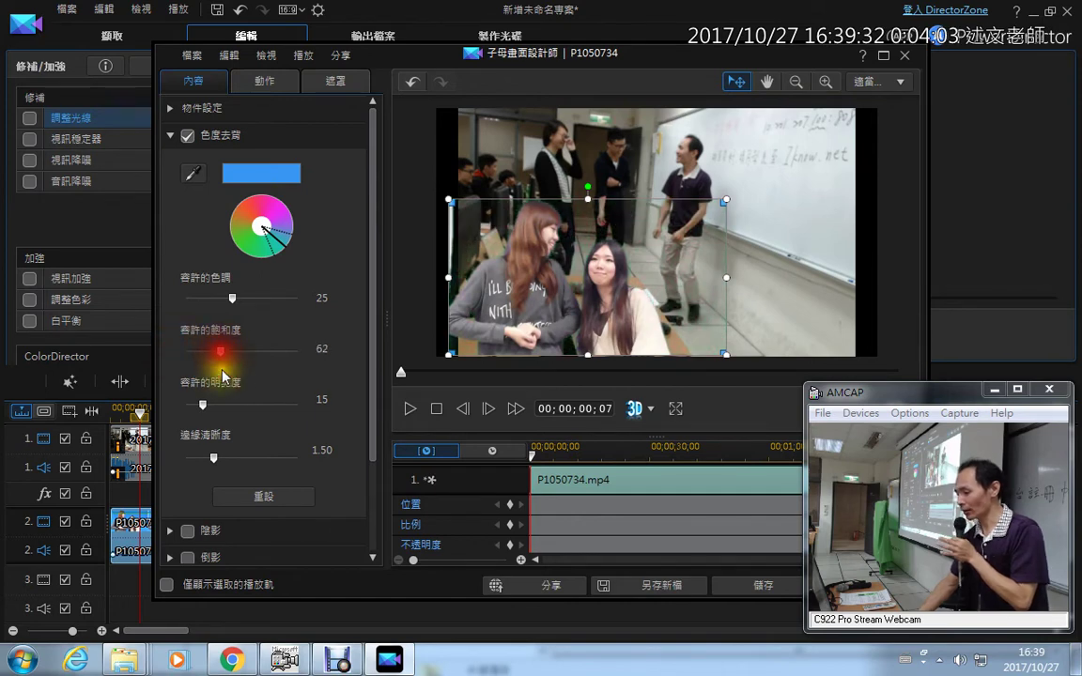
left_click_drag(202, 404, 262, 459)
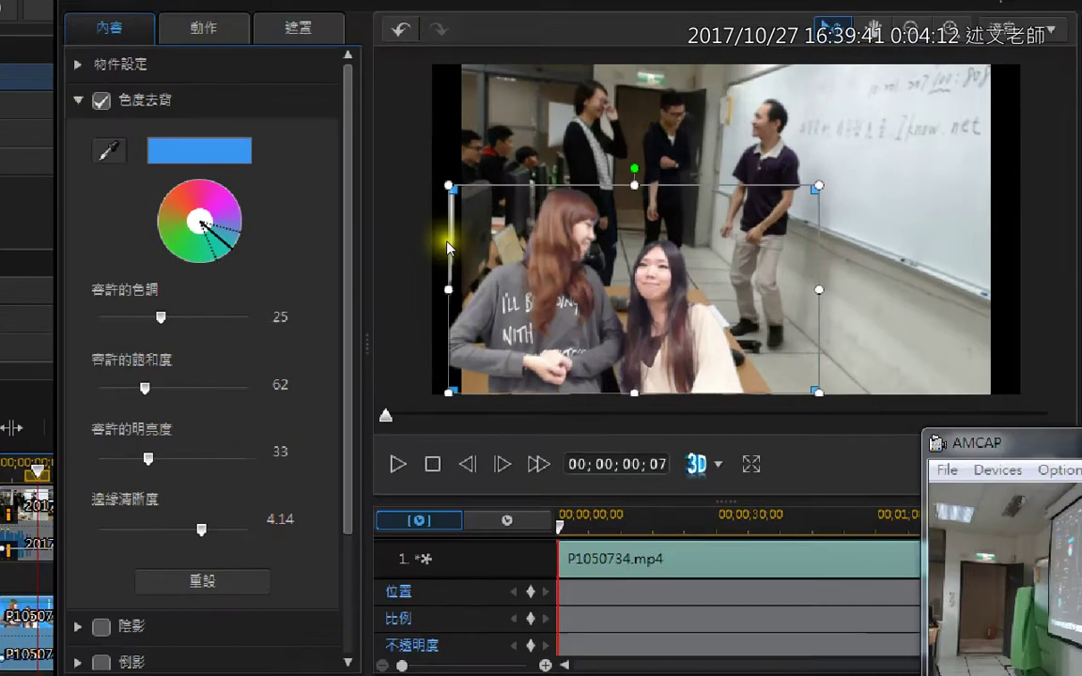
left_click(447, 246)
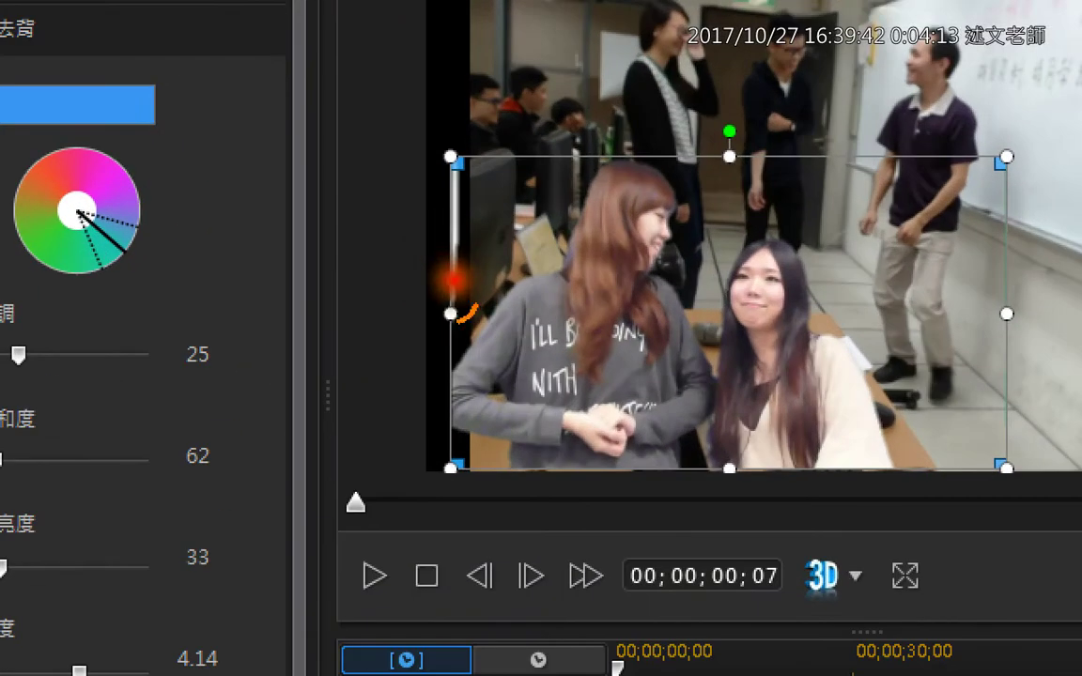
mouse_move(448, 305)
left_mouse_down()
mouse_move(435, 206)
mouse_move(495, 181)
mouse_move(456, 294)
left_mouse_up()
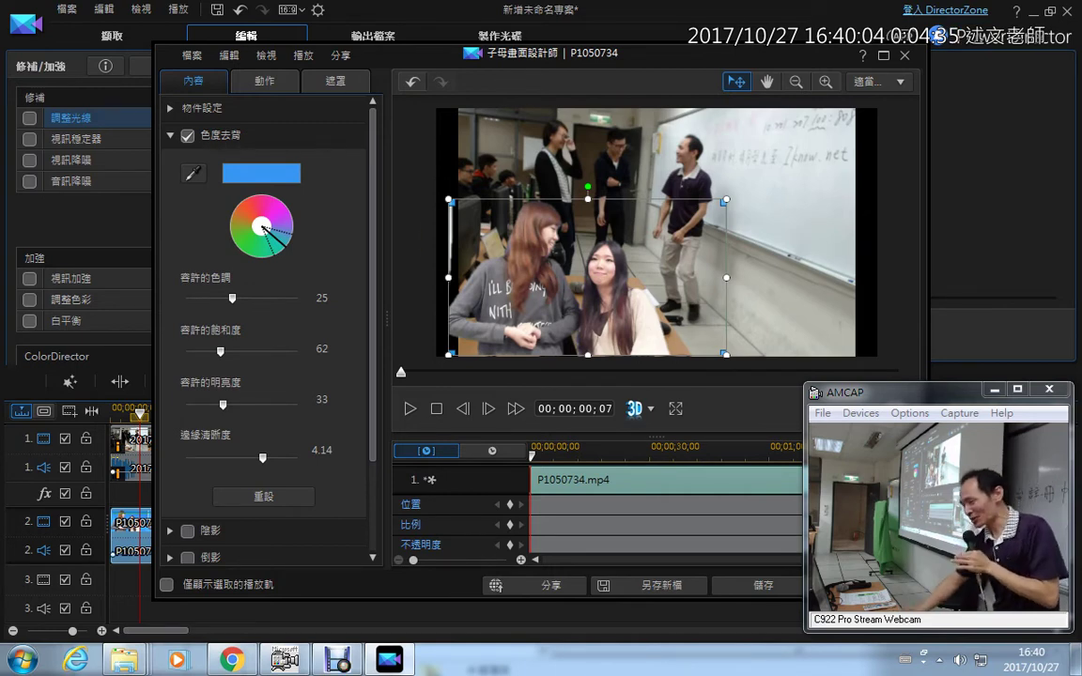
- Save the chroma key settings of the P1050734 clip and close the 修補/加強 settings
left_click(755, 588)
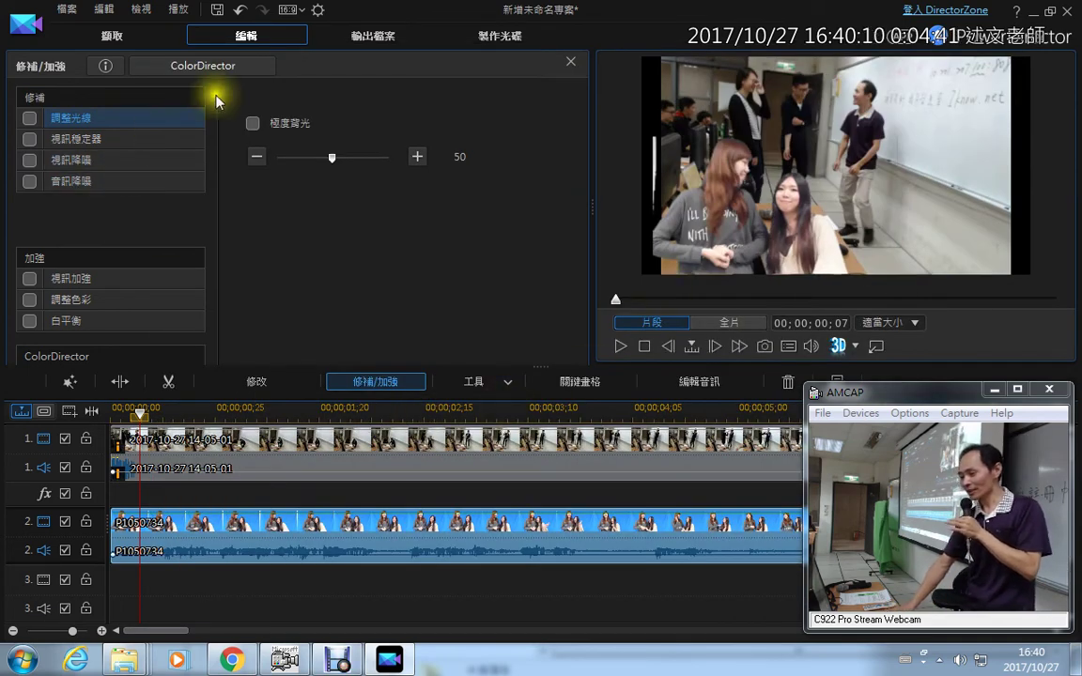
left_click(571, 63)
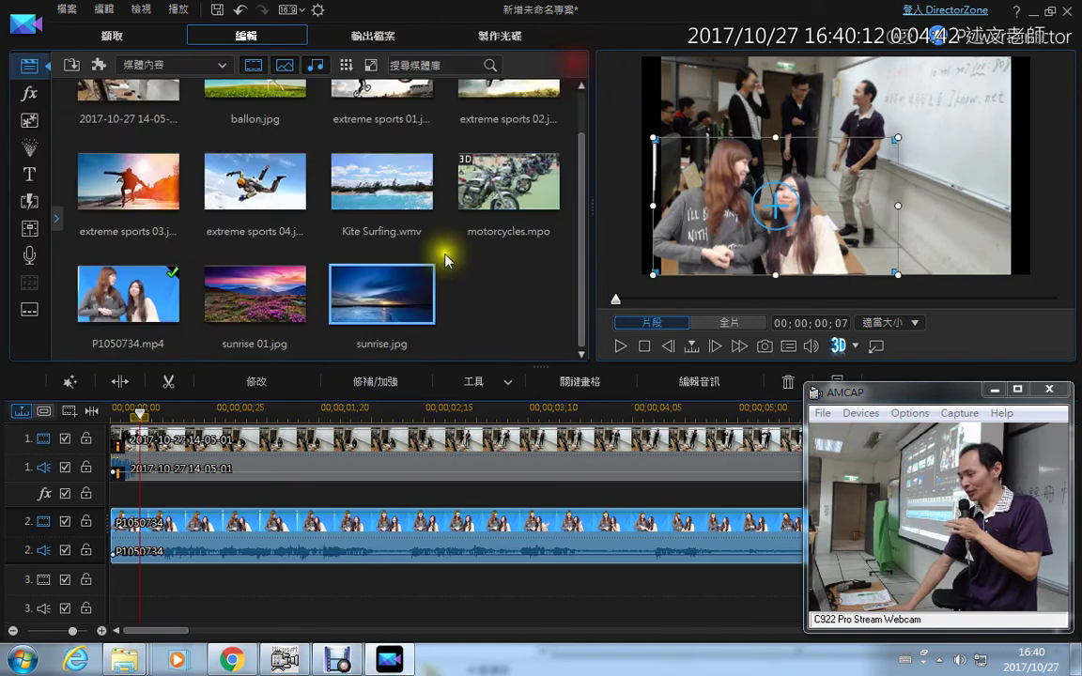
- Reopen P1050734 in the PiP Designer, move the window clear of the webcam view, and show its mask properties (遮罩屬性)
left_click(262, 385)
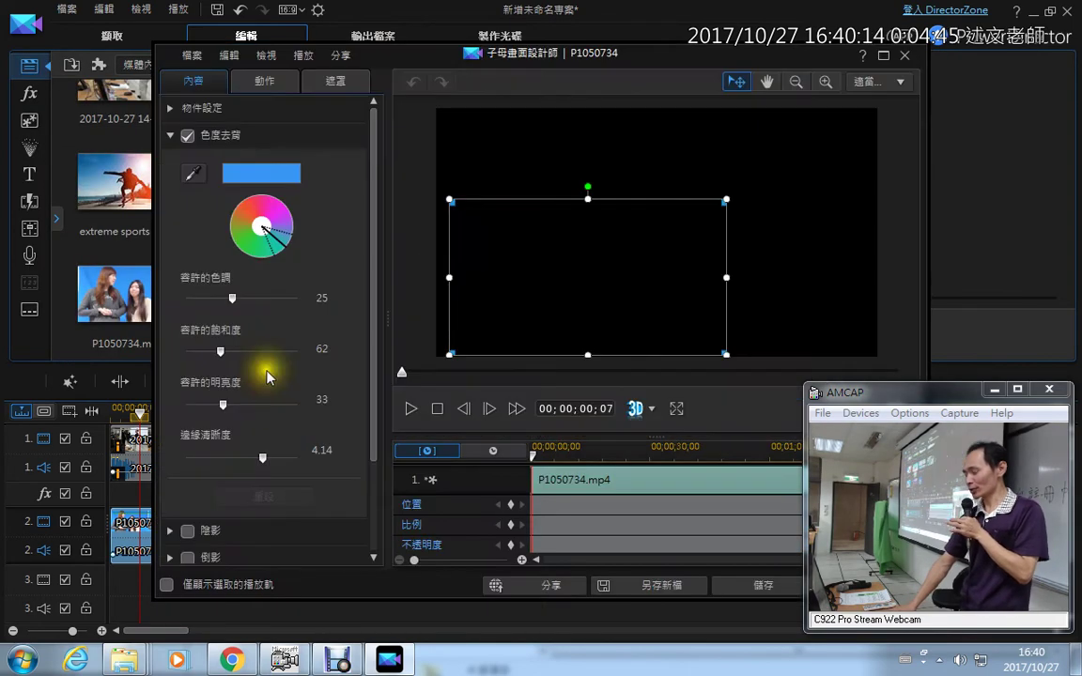
left_click_drag(410, 64, 275, 29)
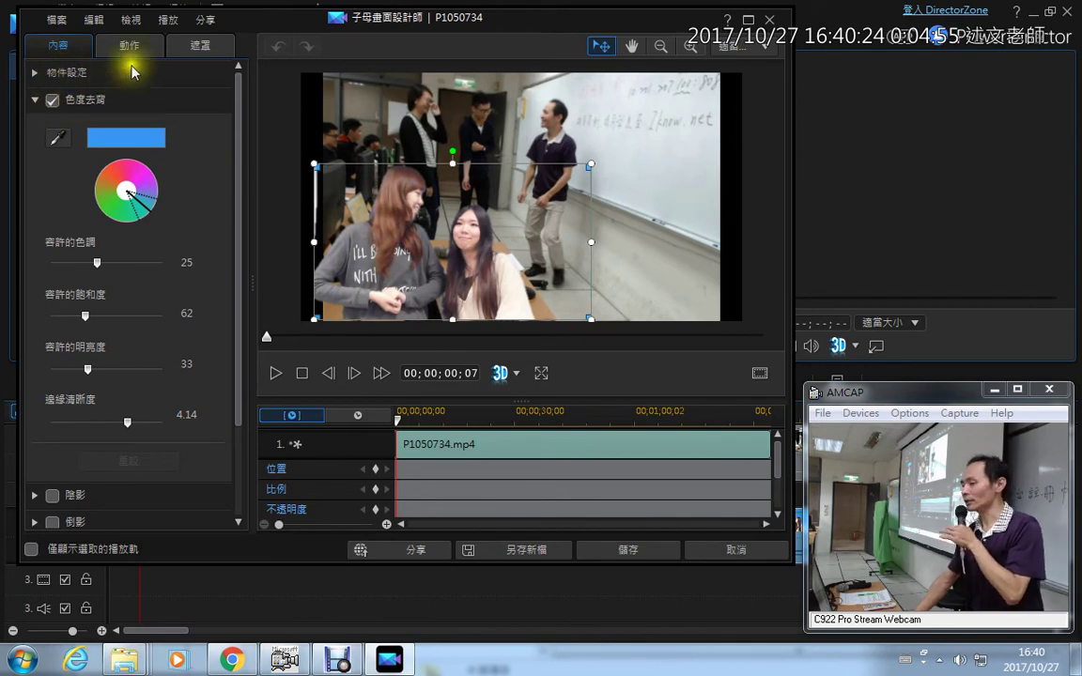
left_click(198, 47)
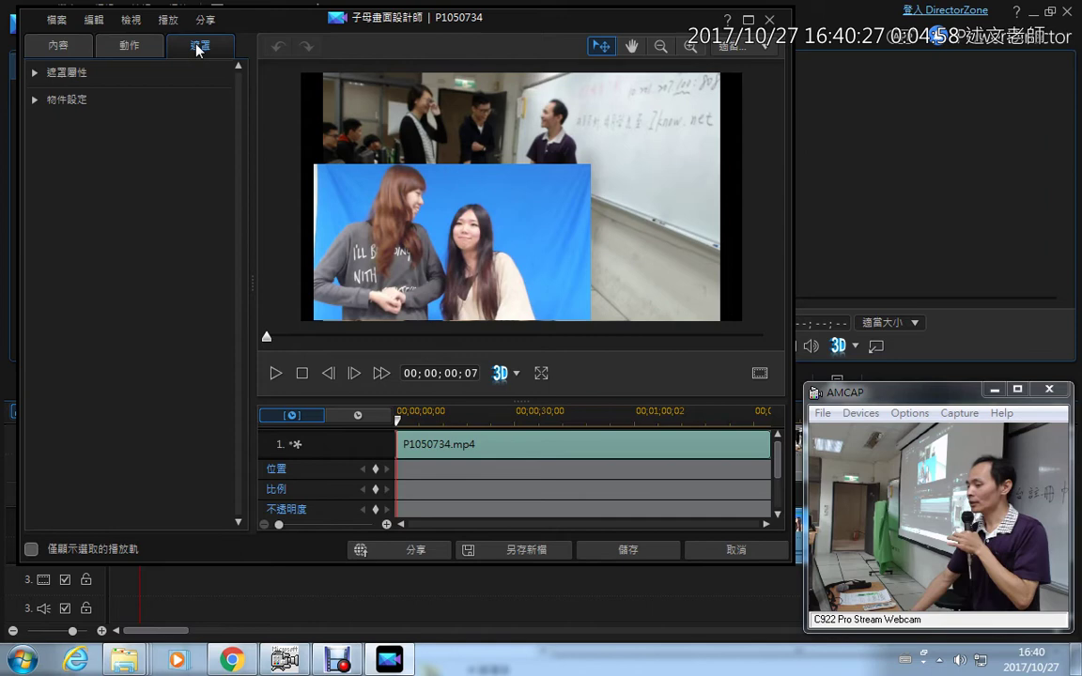
left_click(35, 73)
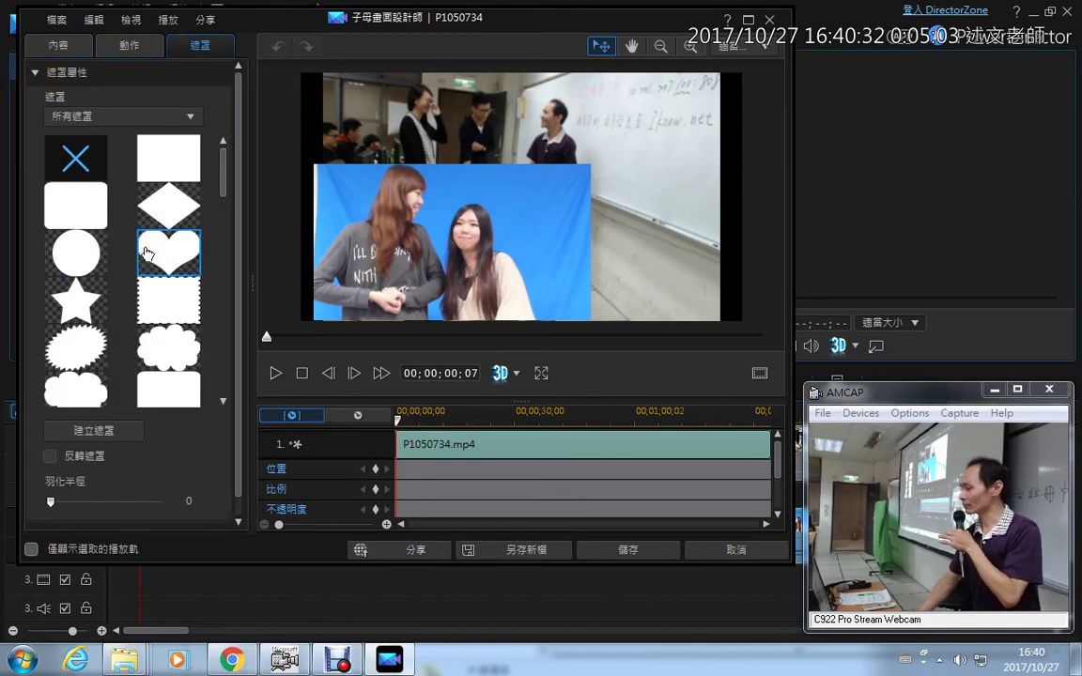
- Try a circular mask on the P1050734 overlay and remove the mask again
left_click(85, 258)
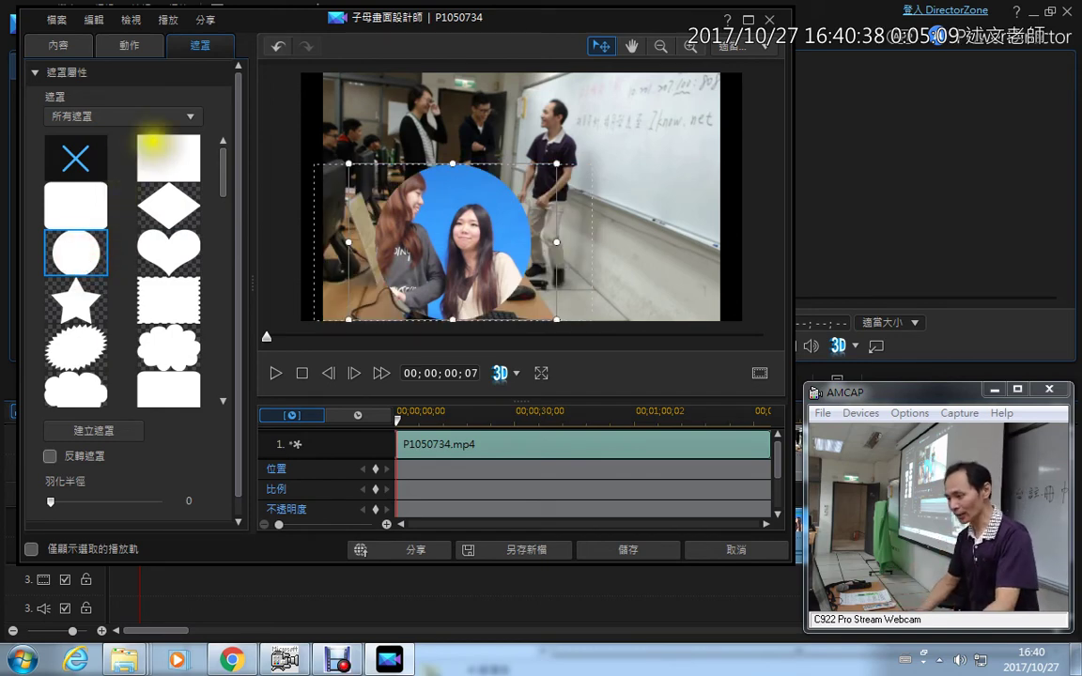
mouse_move(222, 58)
left_mouse_down()
mouse_move(210, 31)
mouse_move(172, 53)
left_mouse_up()
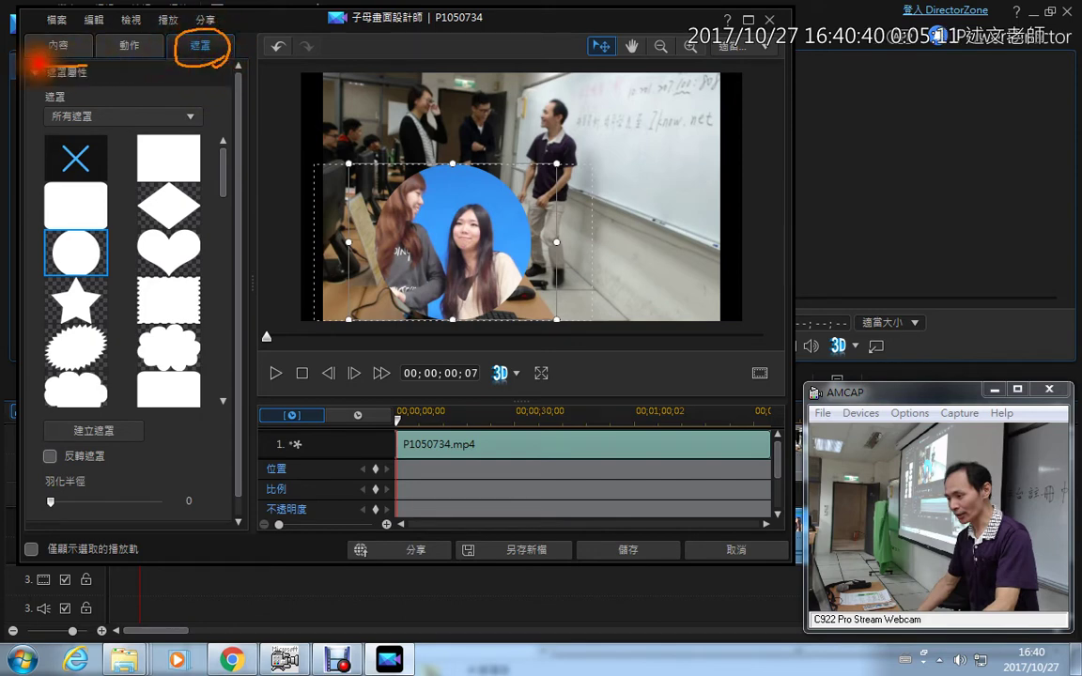
mouse_move(71, 21)
left_mouse_down()
mouse_move(24, 52)
mouse_move(57, 68)
left_mouse_up()
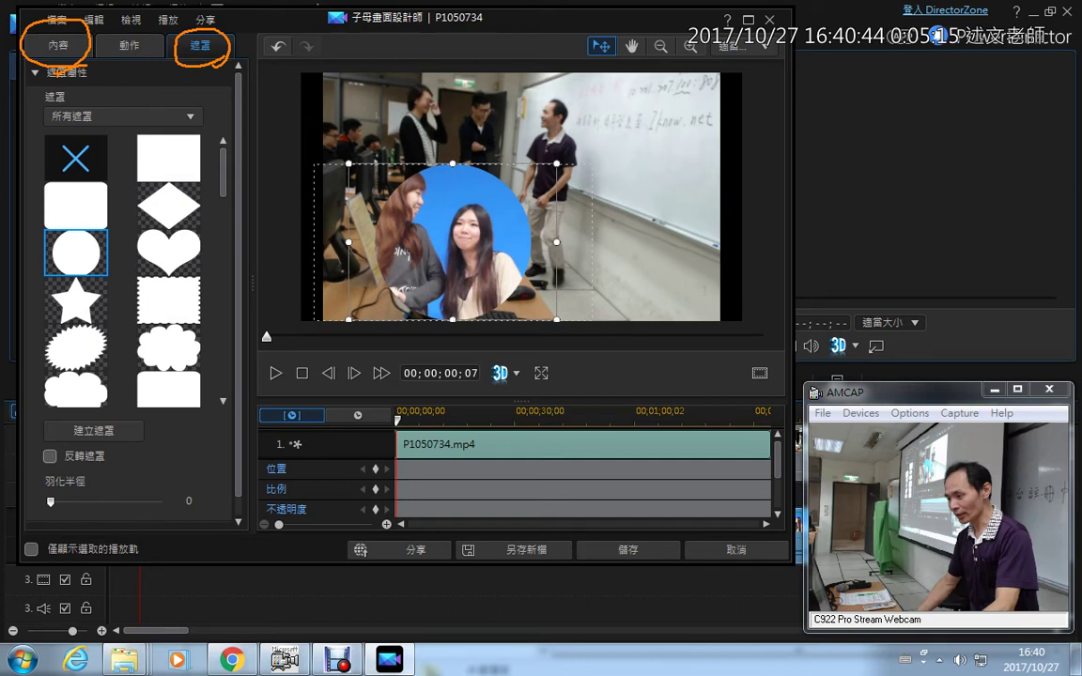
key("Escape")
left_click(85, 162)
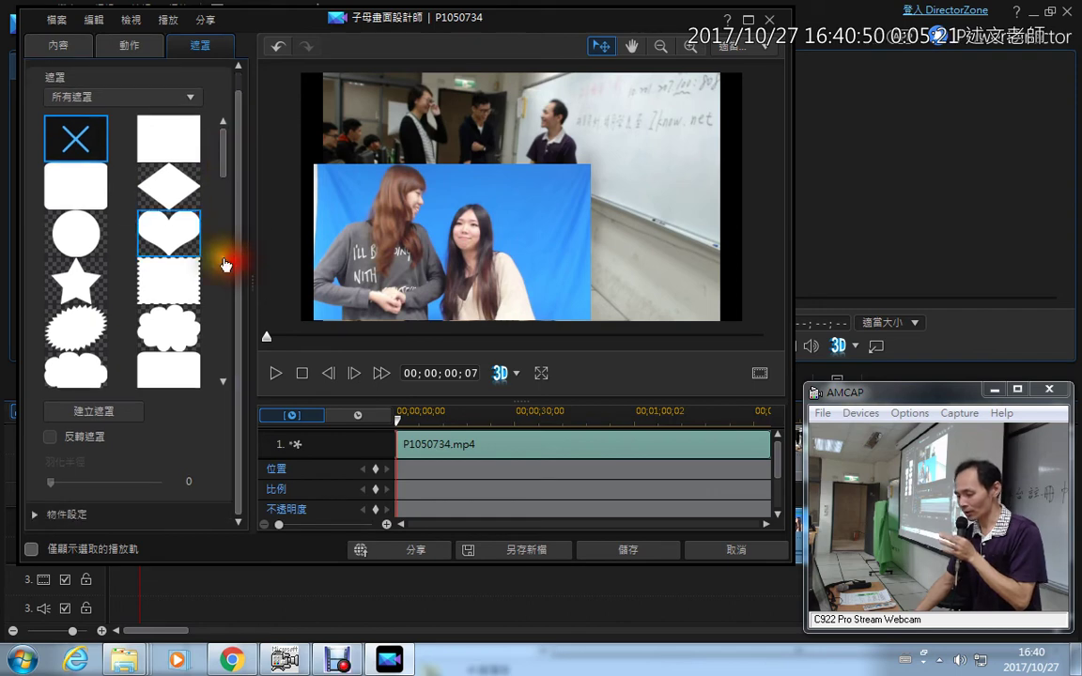
- Apply the rectangular mask to the overlay and shrink it proportionally to about 0.746 wide and 0.995 high
left_click(35, 73)
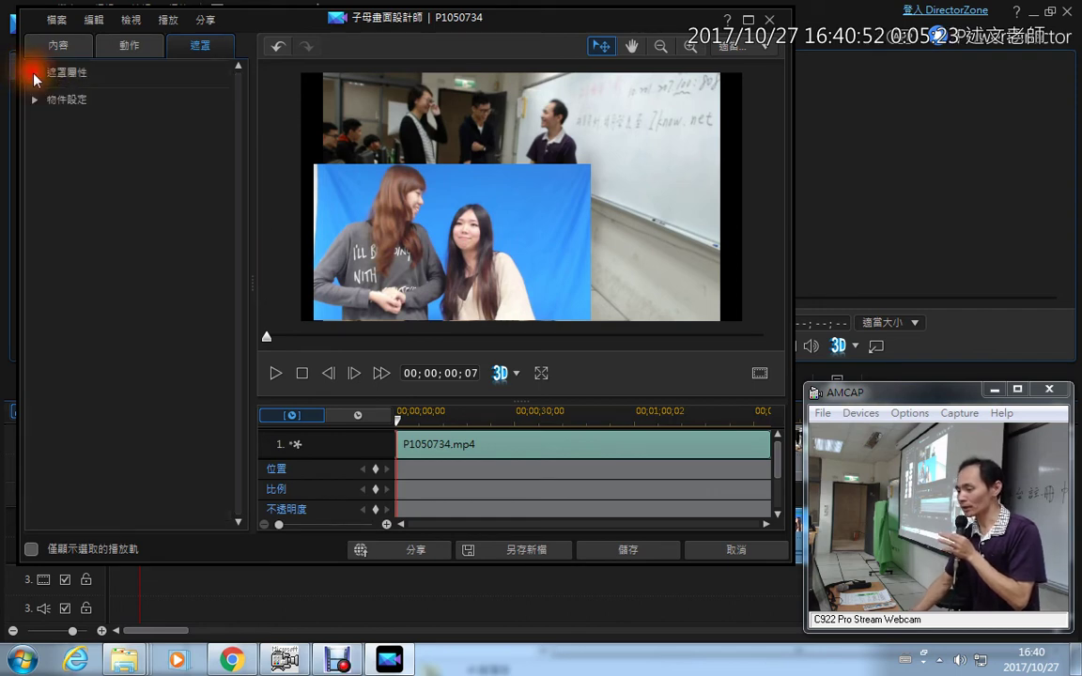
left_click(34, 100)
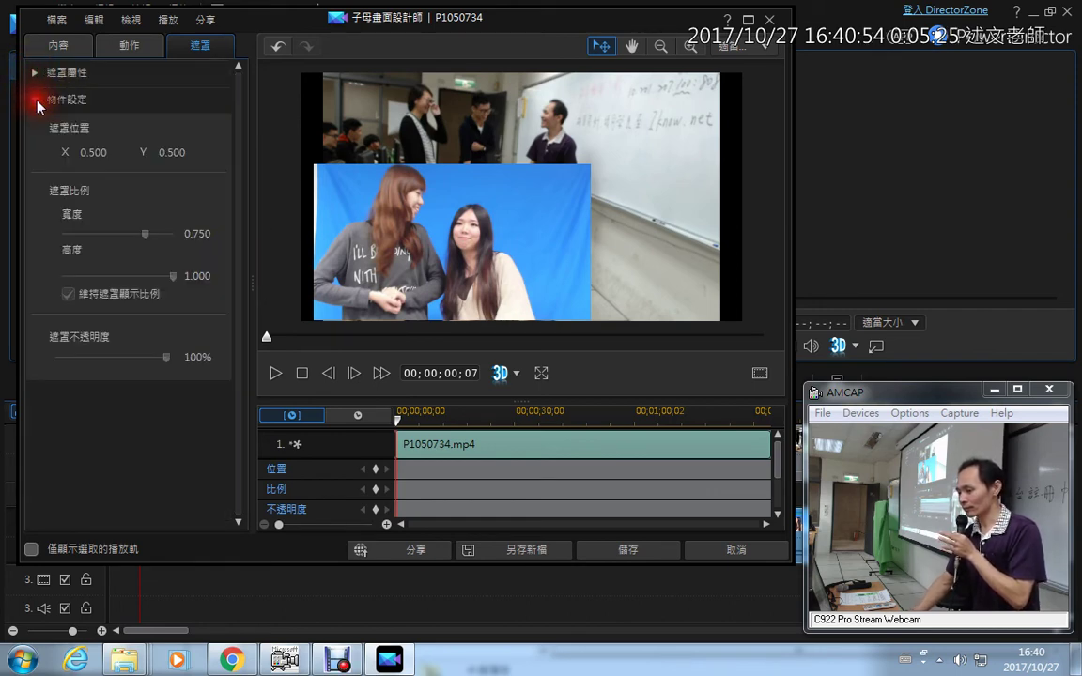
left_click(50, 81)
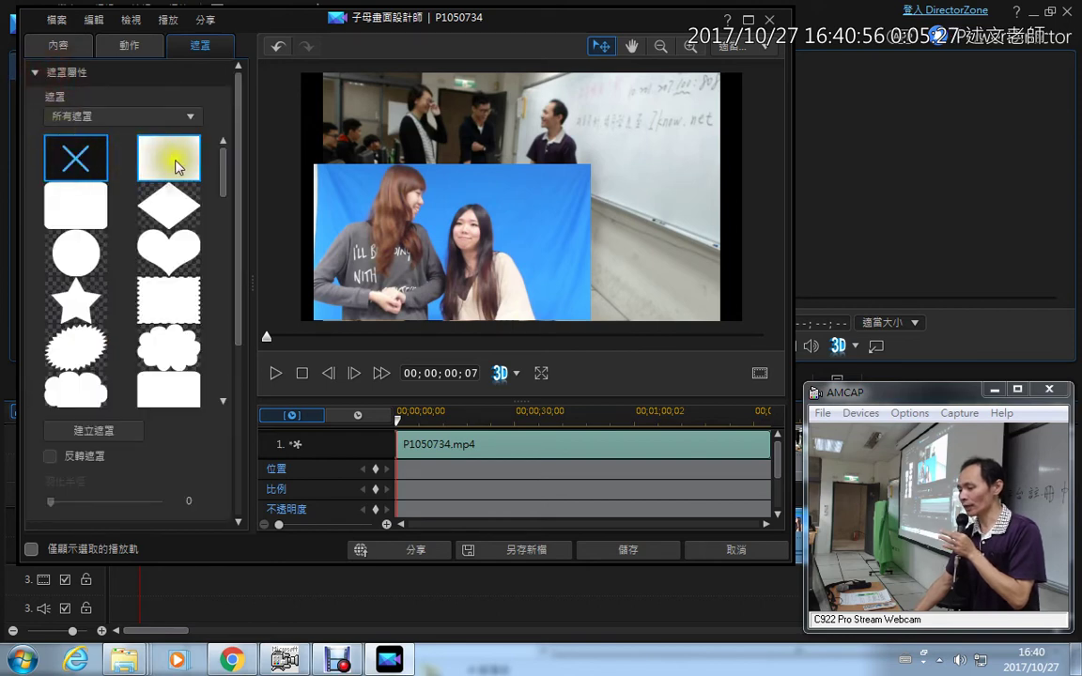
left_click(169, 166)
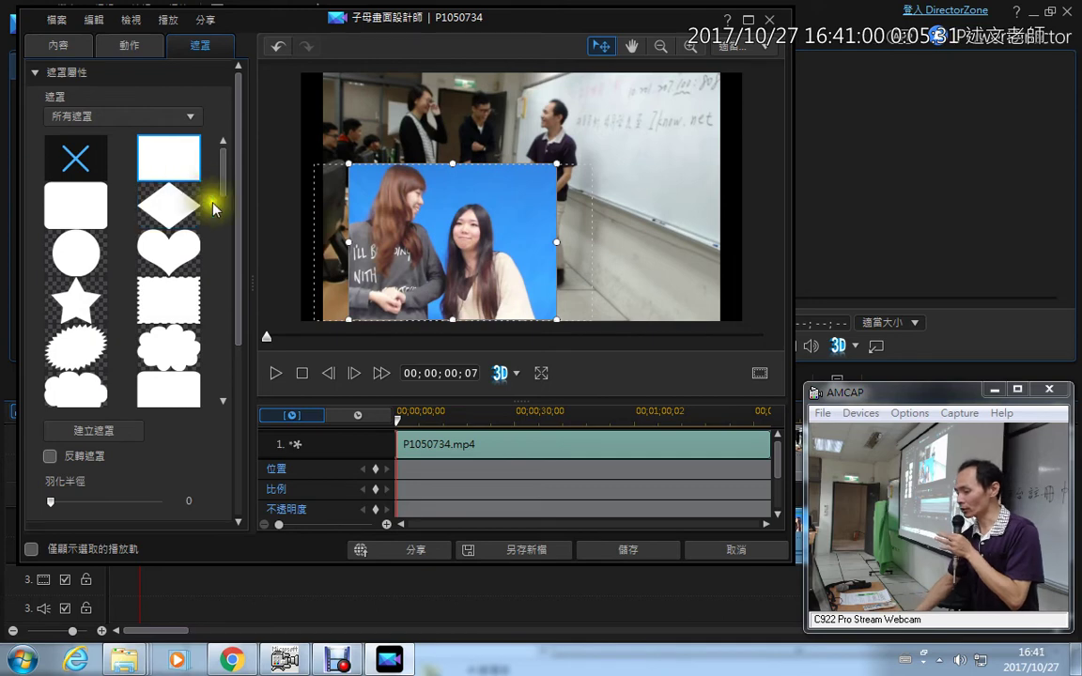
left_click(320, 243)
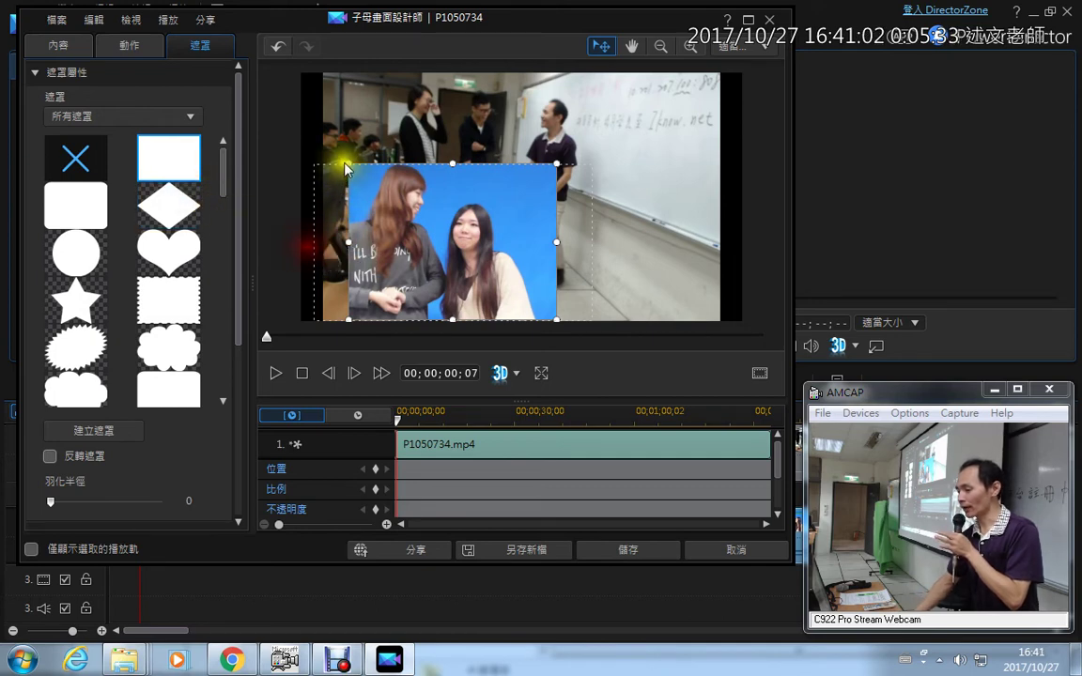
left_click(554, 165)
mouse_move(554, 166)
left_mouse_down()
mouse_move(455, 241)
mouse_move(555, 166)
left_mouse_up()
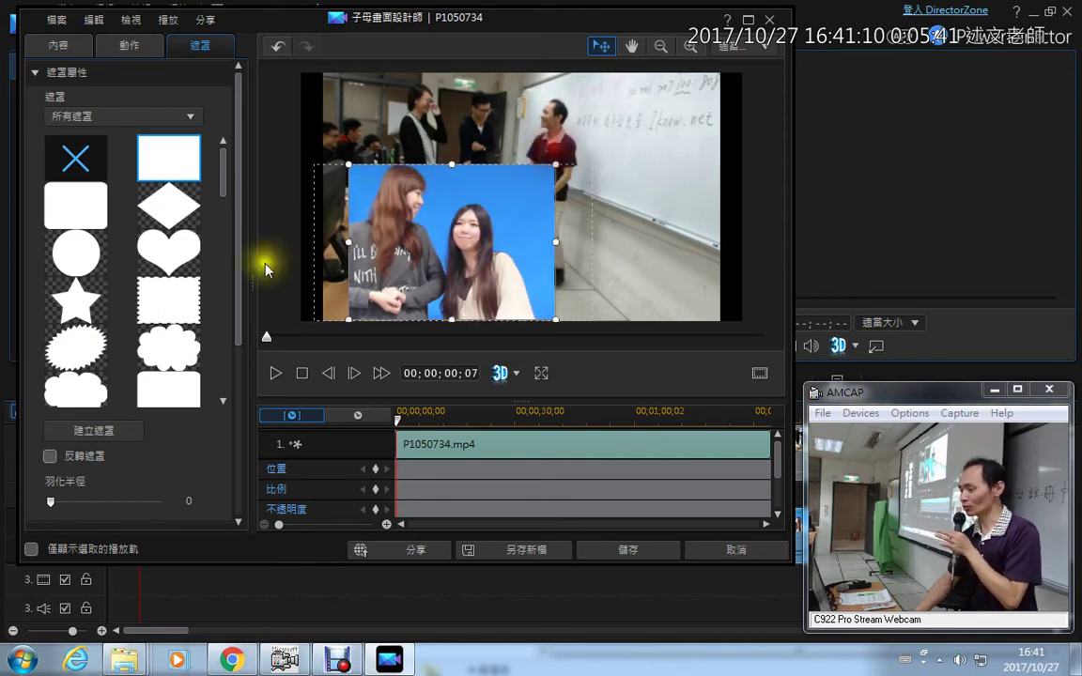
- Turn off 維持遮罩顯示比例 and stretch the mask's left edge outward to a width of about 0.837
left_click(240, 217)
left_click_drag(239, 217, 239, 409)
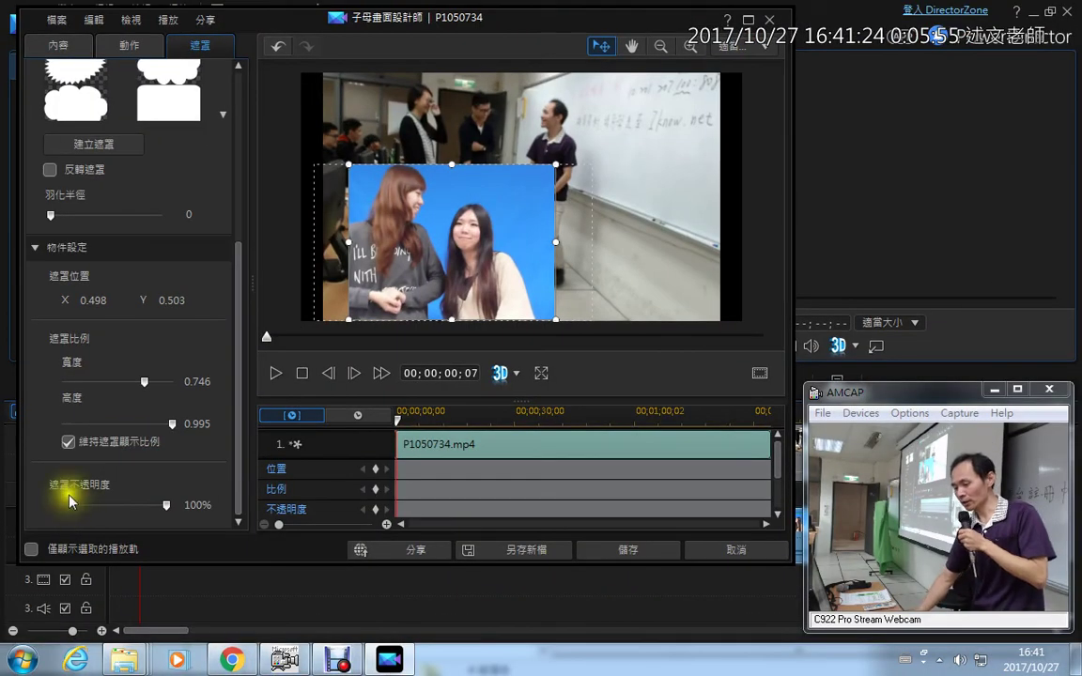
left_click(121, 370)
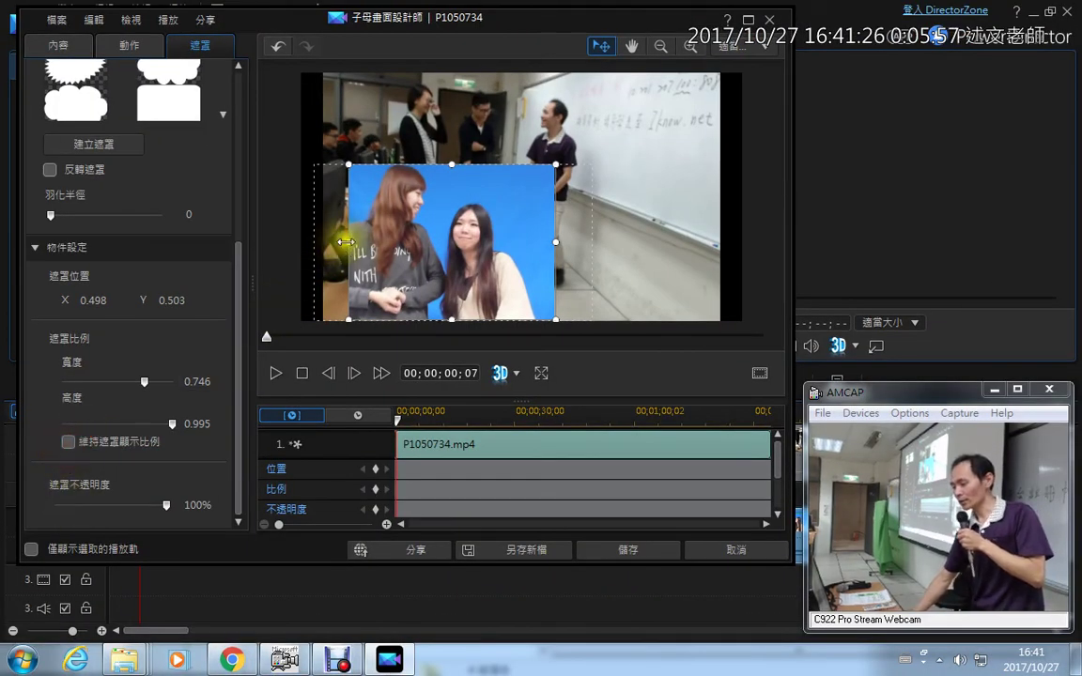
left_click_drag(347, 242, 320, 243)
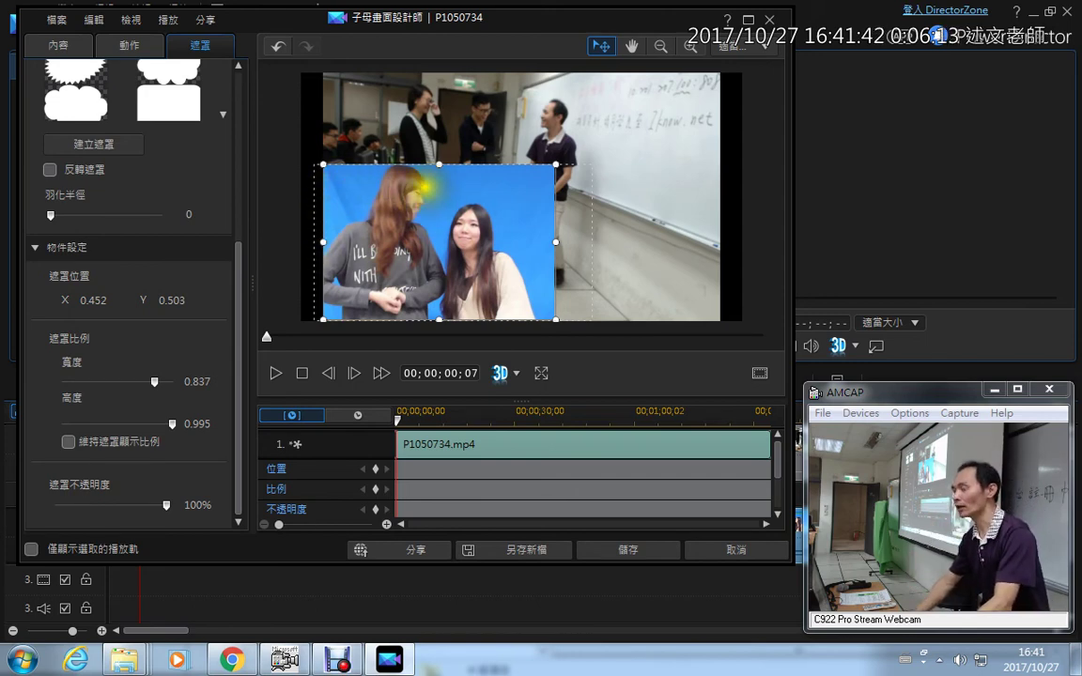
left_click(409, 162)
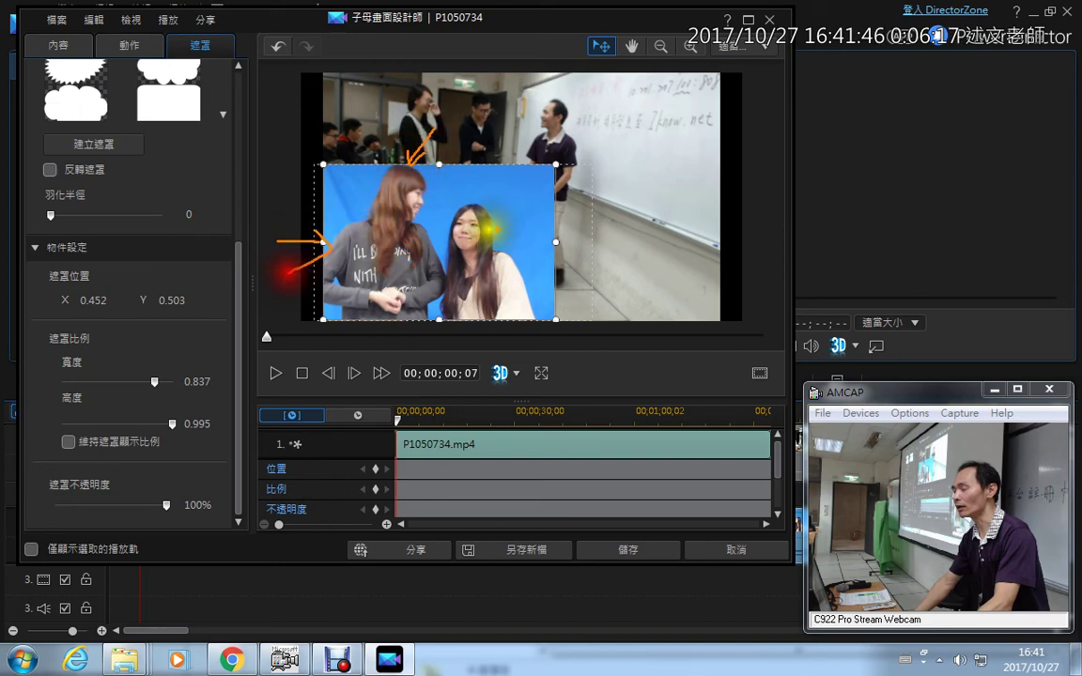
mouse_move(636, 204)
left_mouse_down()
mouse_move(552, 244)
mouse_move(510, 296)
mouse_move(509, 238)
mouse_move(561, 231)
mouse_move(573, 268)
mouse_move(521, 296)
left_mouse_up()
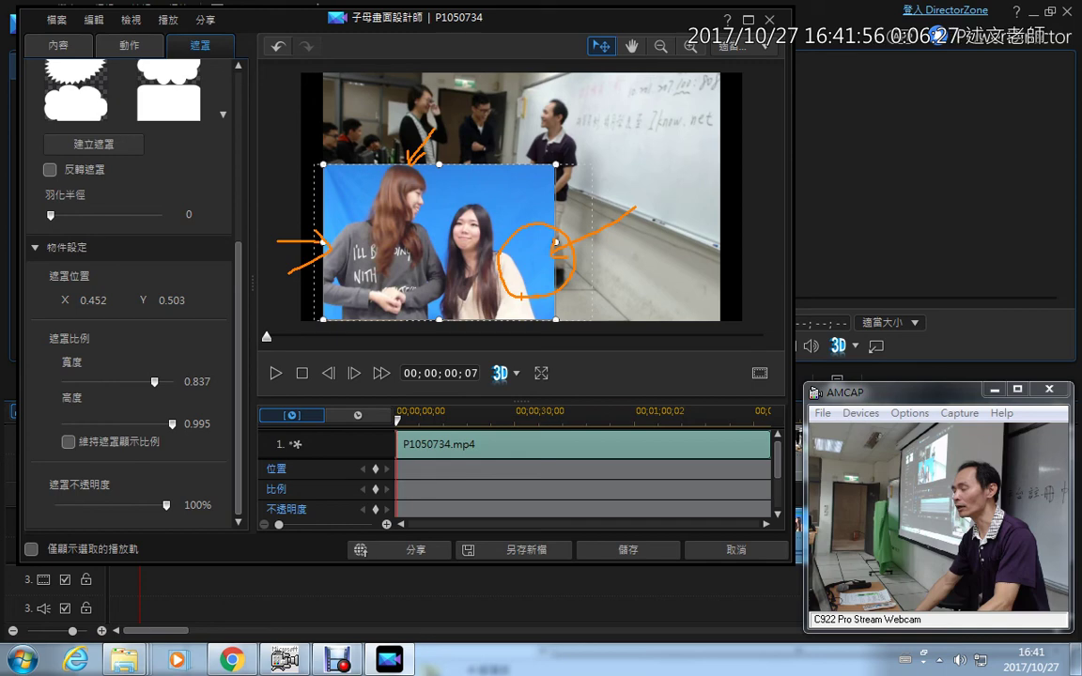
key("Escape")
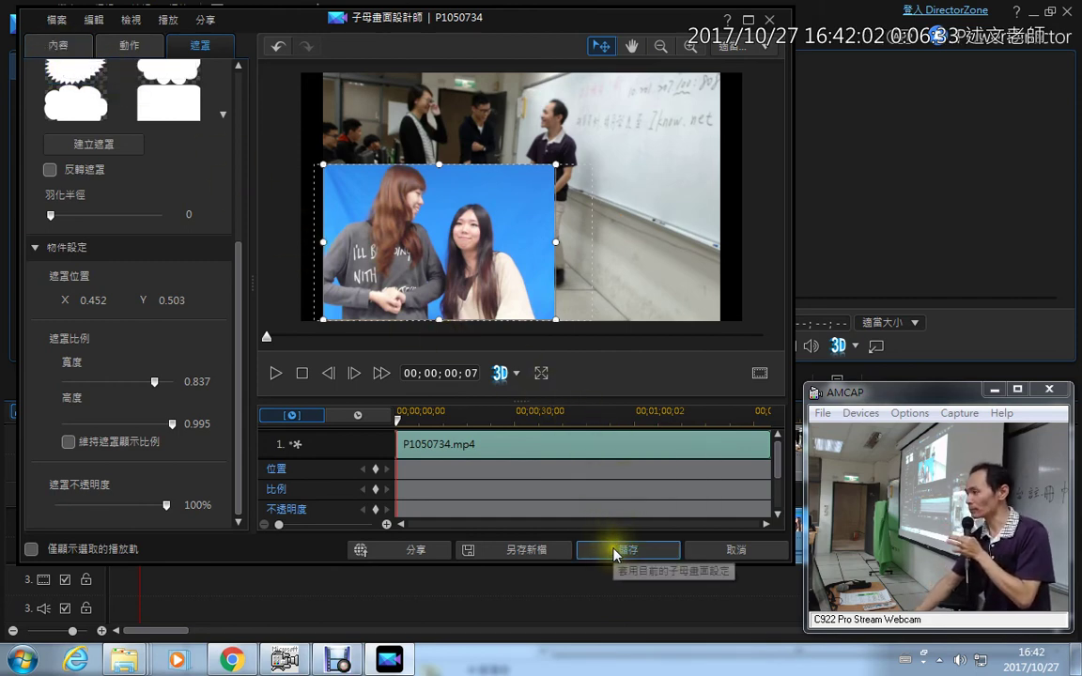
- Check the mask together with the chroma key, save the clip's PiP settings, and briefly play the composite in the preview
left_click(58, 44)
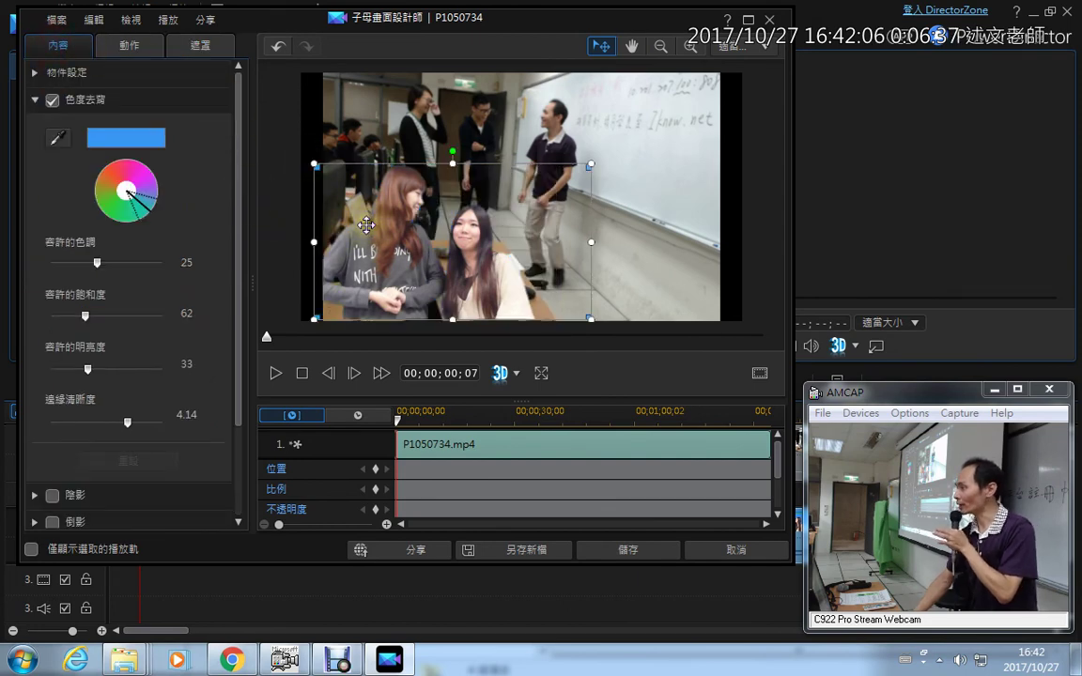
left_click(624, 552)
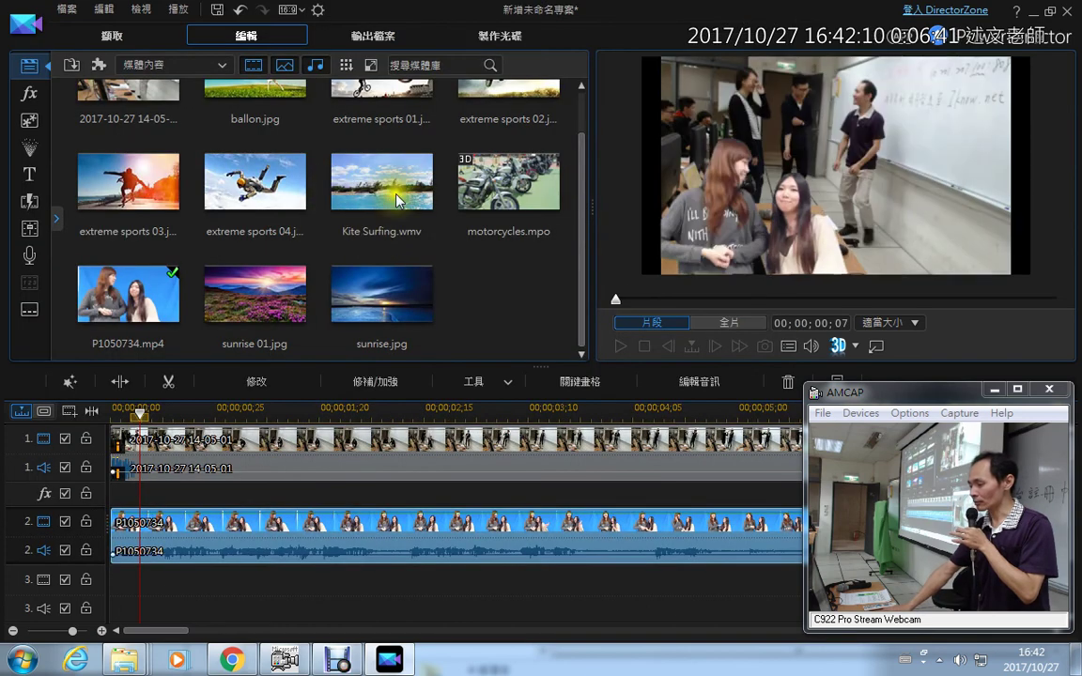
left_click(619, 346)
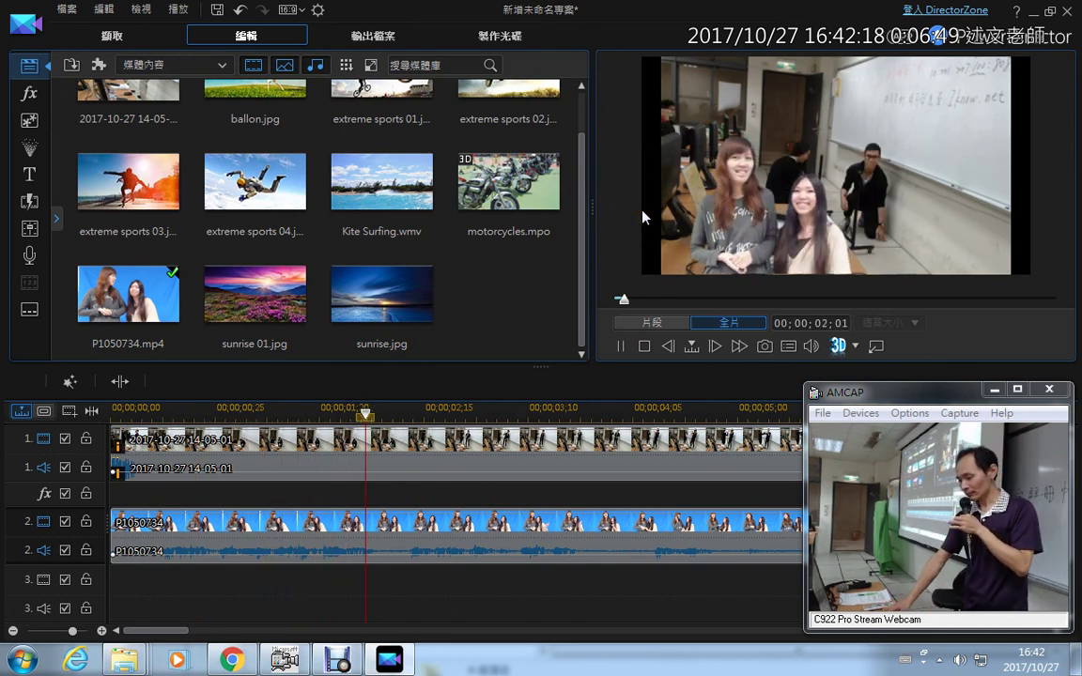
left_click(644, 349)
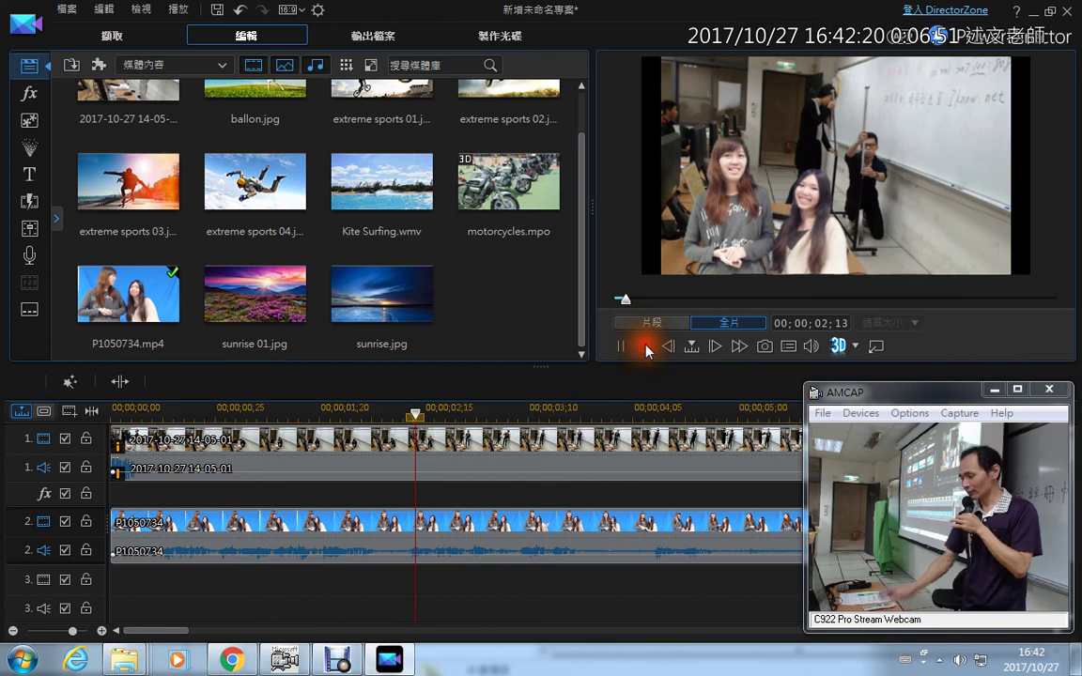